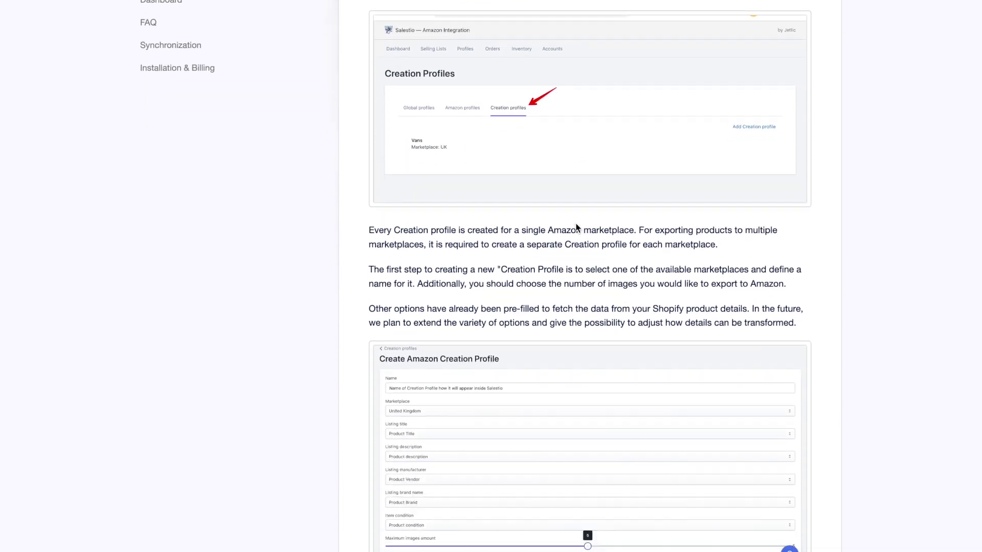
Scroll through the Help Center article on Creation profiles and category mappings.
scroll(577, 228, down, 10)
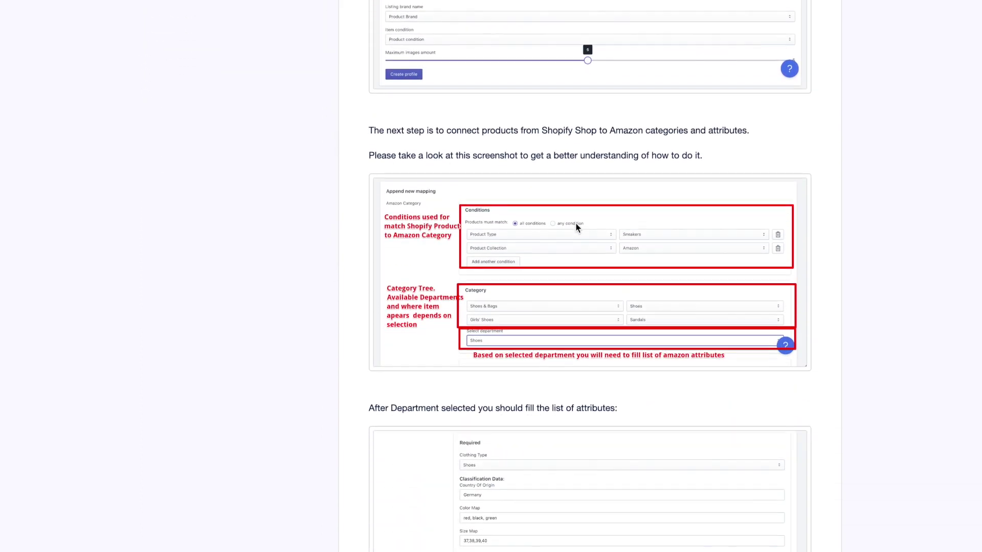
scroll(576, 228, down, 18)
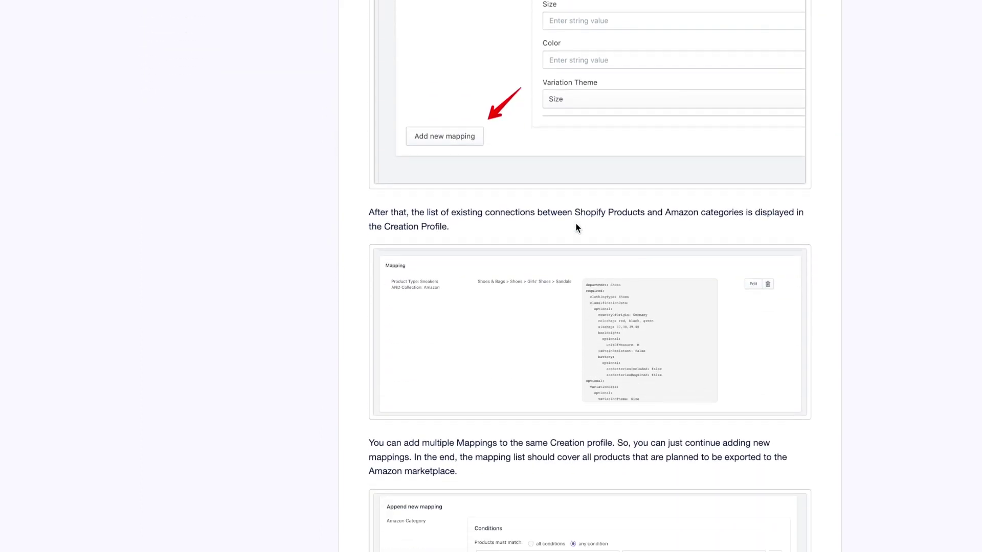
scroll(577, 228, down, 20)
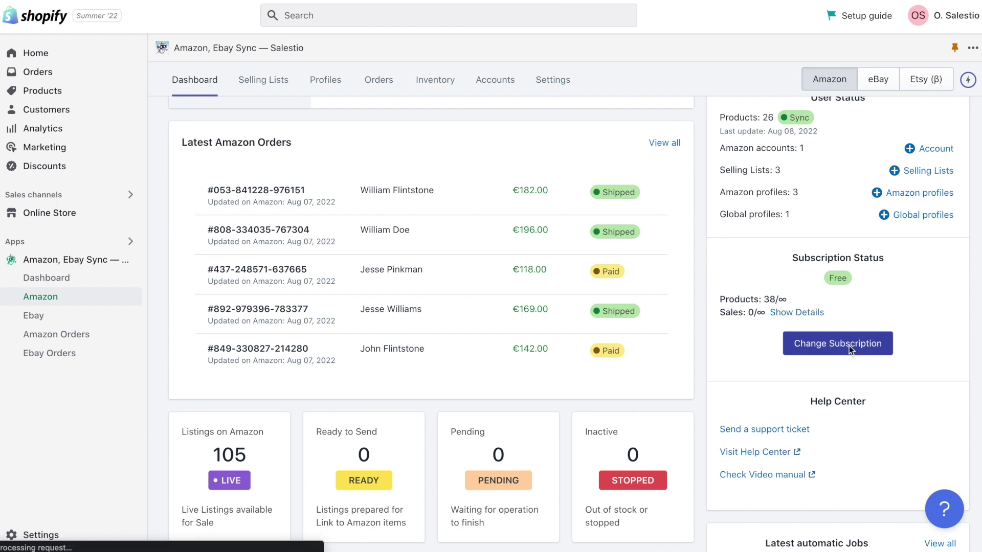
scroll(849, 346, down, 1)
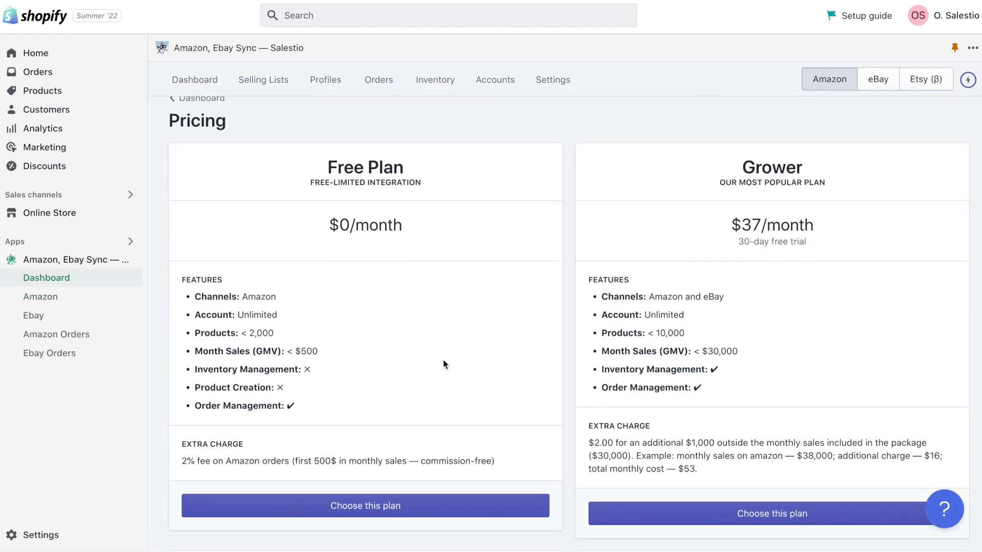
Highlight the Free Plan's missing Product Creation on the Salestio pricing plans.
drag(195, 387, 289, 390)
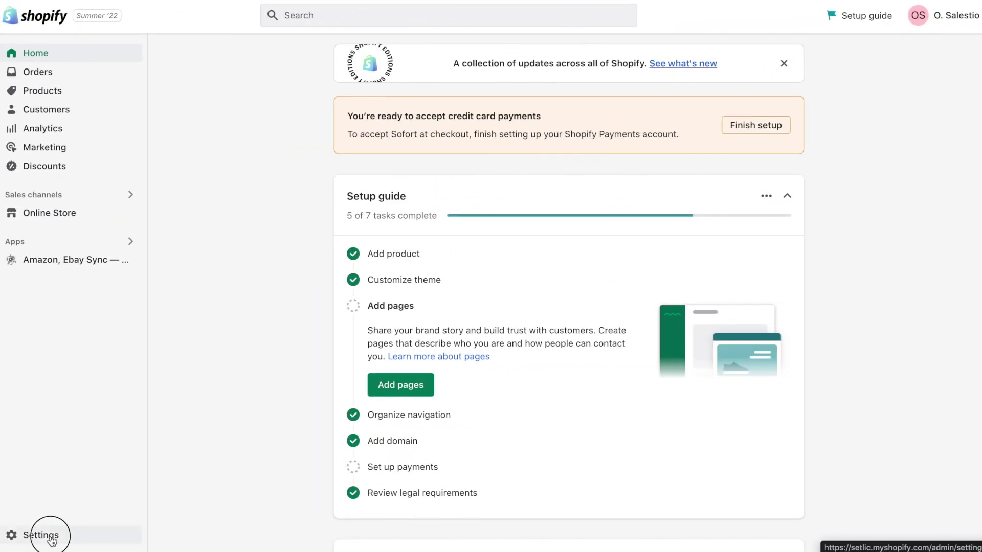
Start a new product metafield definition from Settings > Metafields > Products.
scroll(57, 445, down, 4)
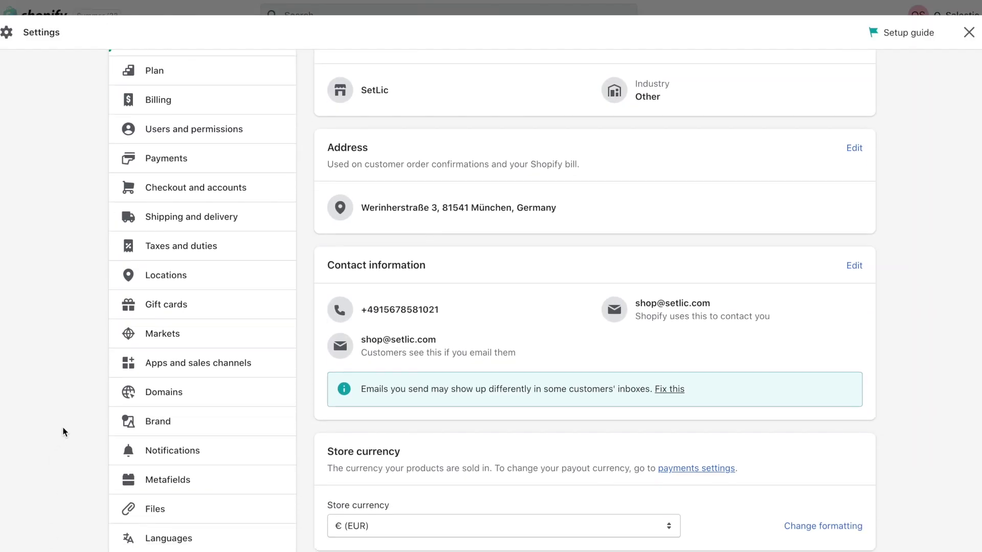
click(187, 396)
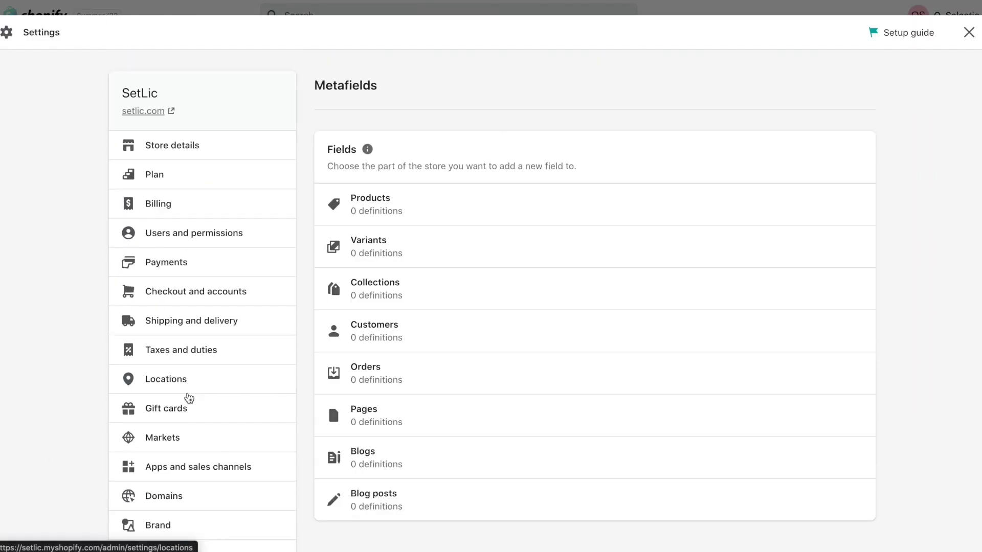
click(394, 203)
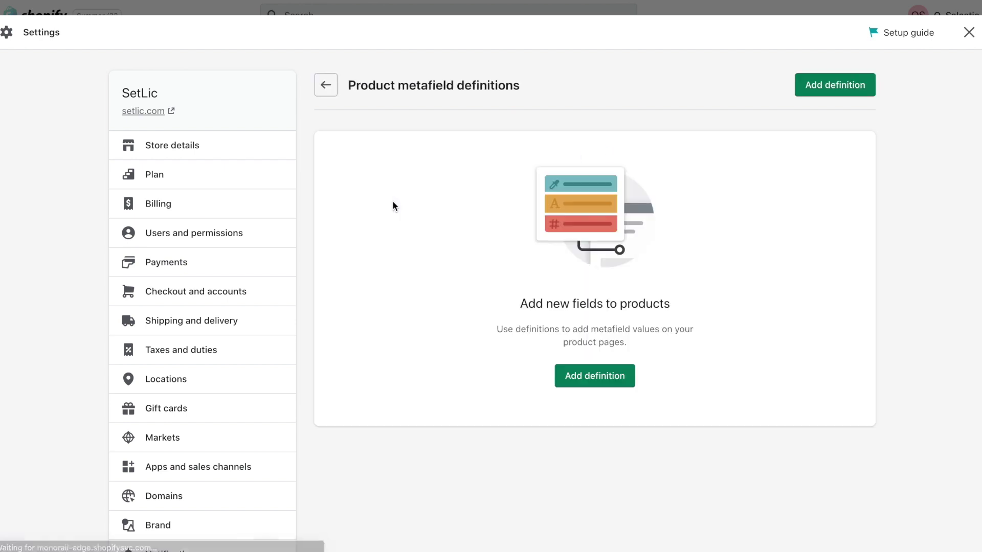
click(581, 375)
Name it Amazon Description, namespace salestio, with description 'Amazon Description 1'.
click(438, 163)
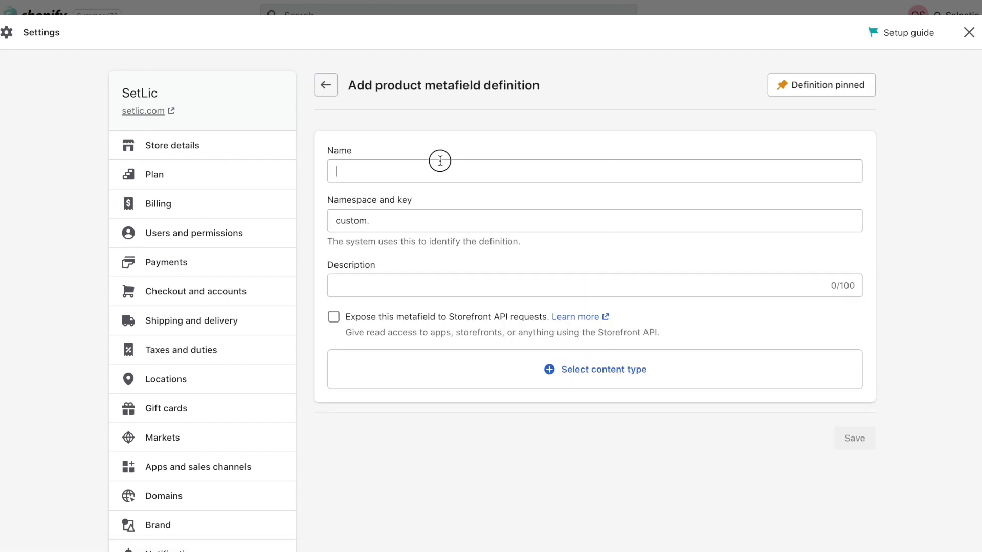
text(Amazon Description)
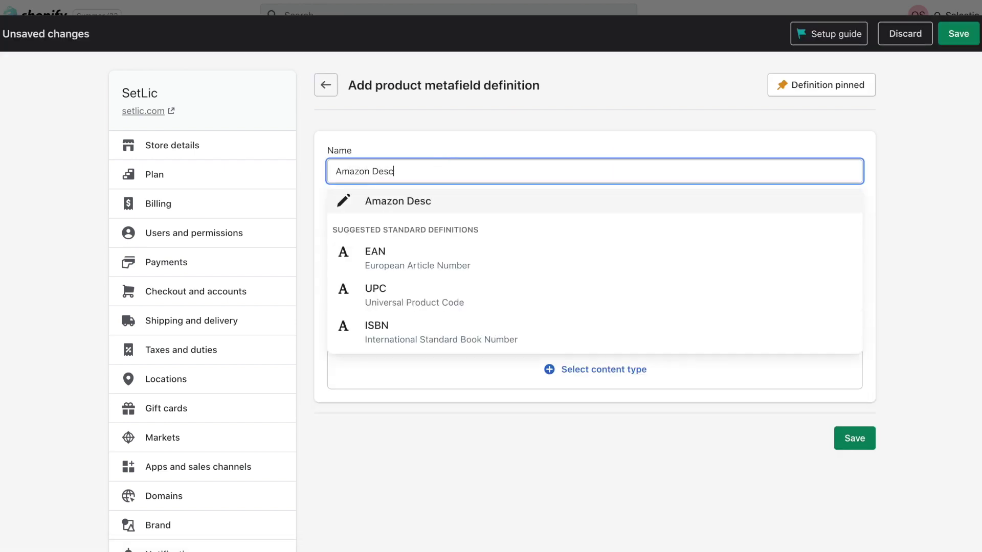
click(440, 201)
double_click(349, 221)
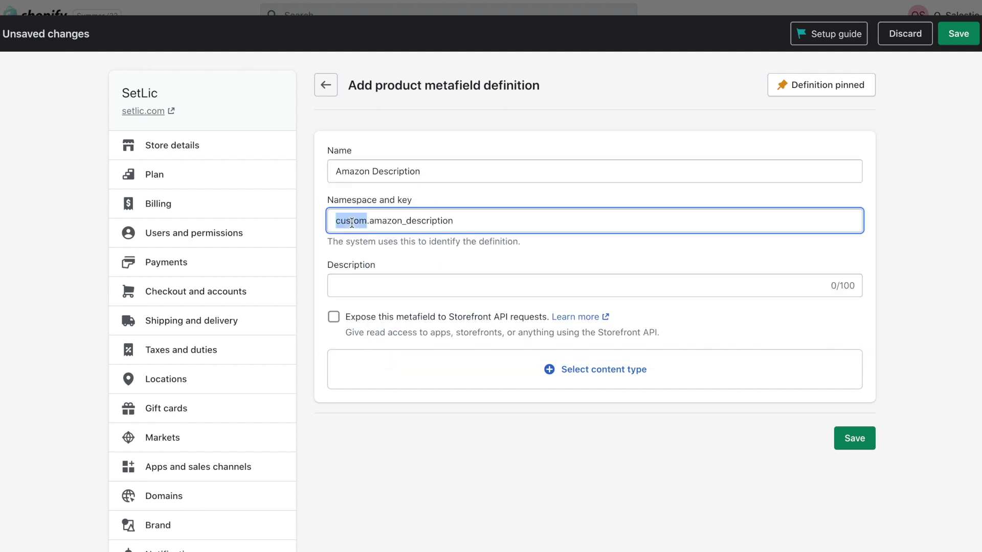
text(salestio)
click(390, 286)
text(Amazon )
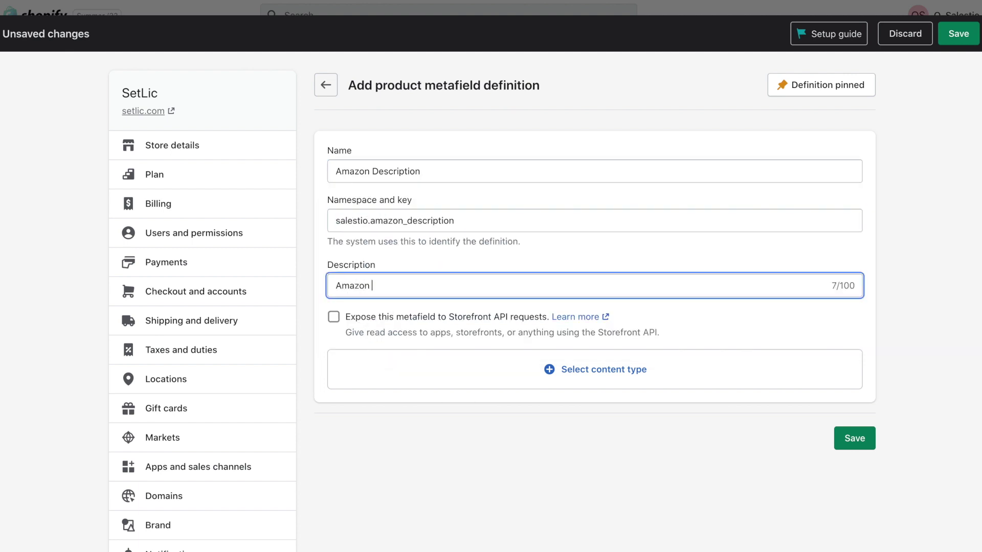
text(Description 1)
click(814, 482)
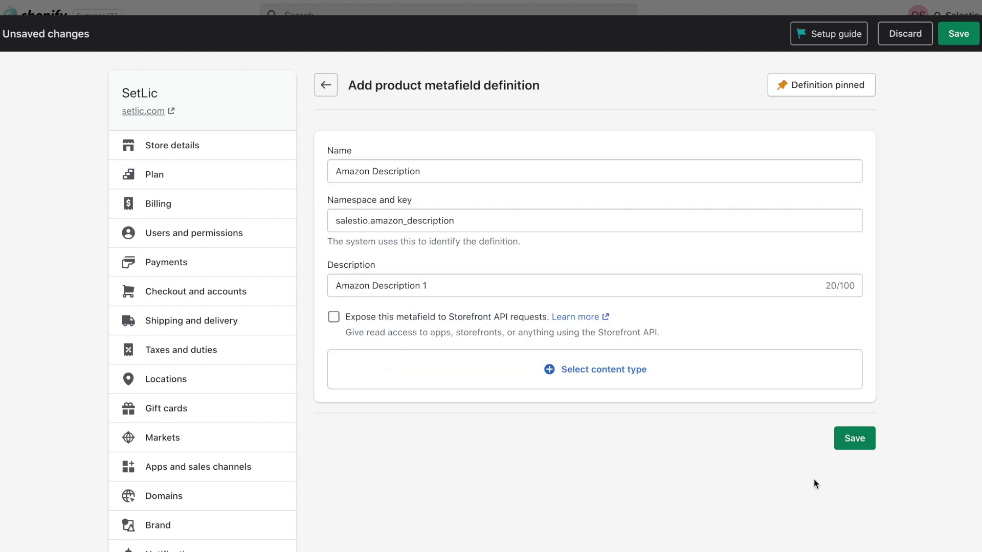
Set the content type to Single line text and save the definition.
click(855, 439)
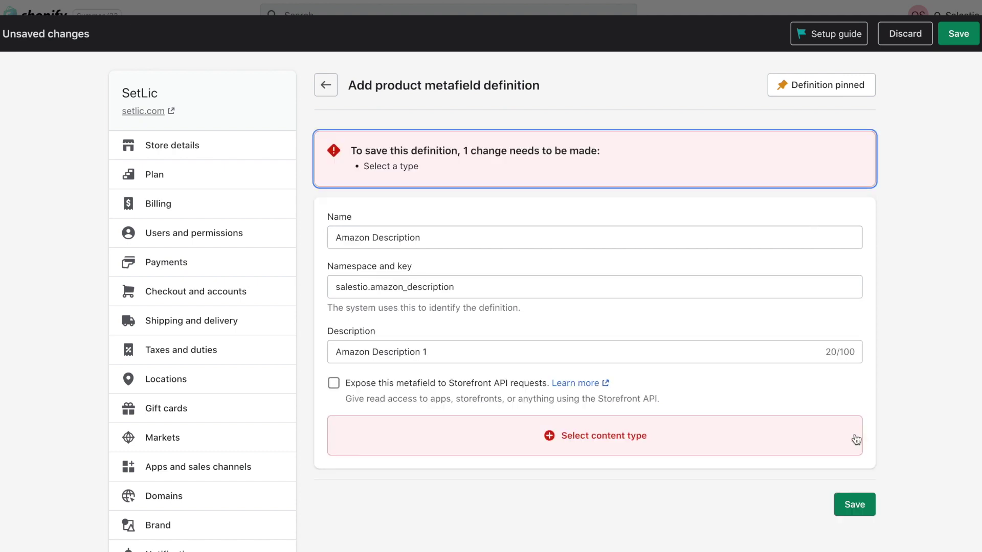
click(413, 429)
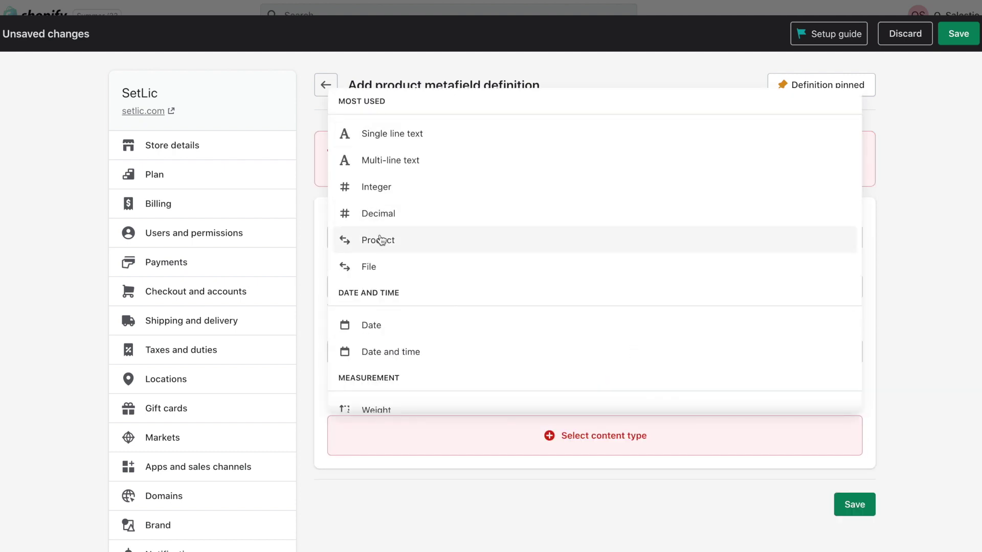
click(404, 134)
scroll(653, 401, down, 4)
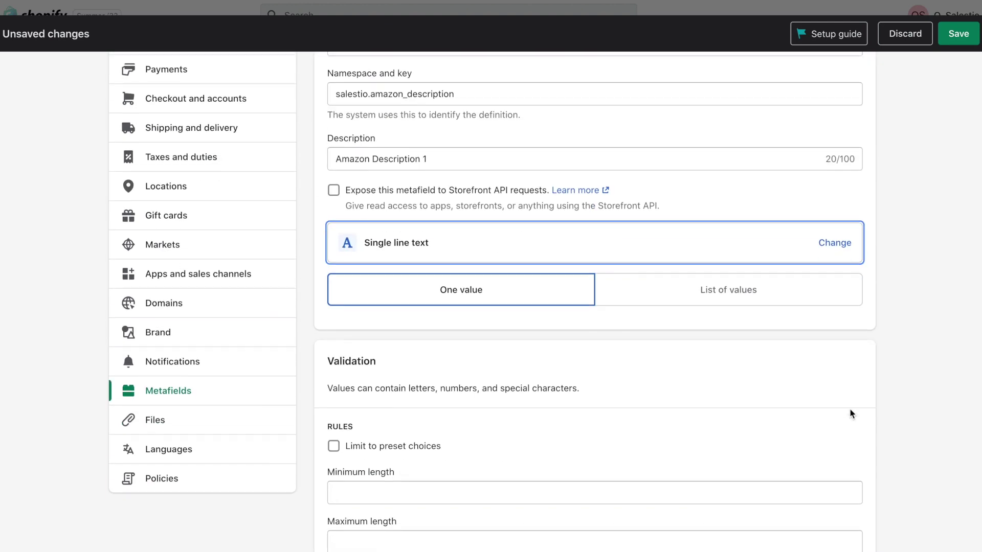
scroll(850, 410, down, 4)
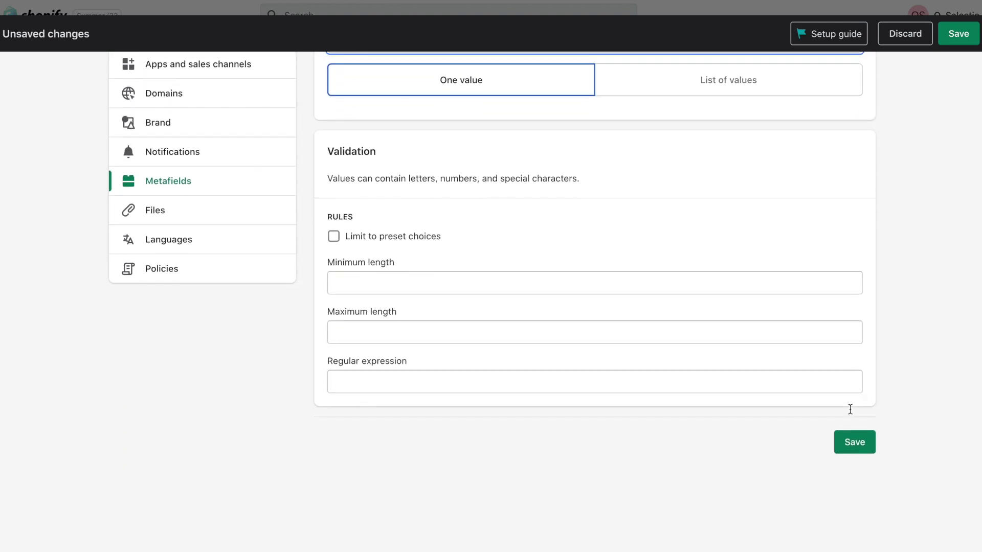
click(855, 441)
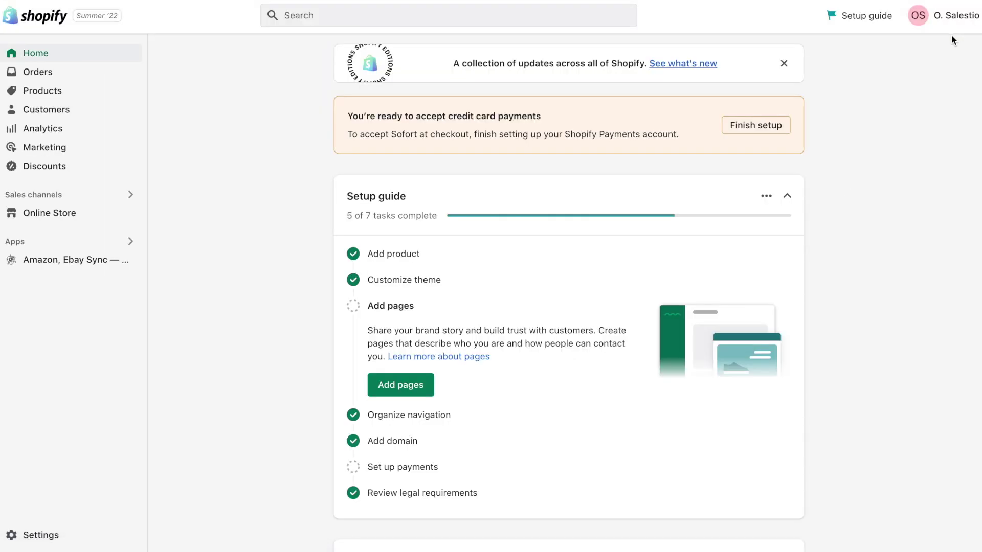
Paste 'T-Shirt with Ukraine map' into the Ukraine Map Stand T-Shirt's Amazon Description metafield and save.
click(57, 90)
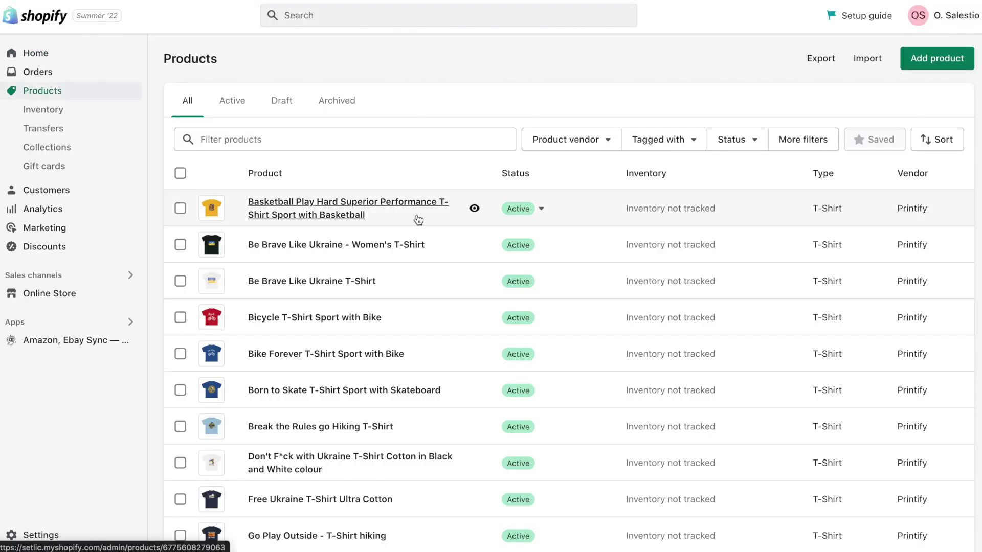
scroll(417, 205, down, 12)
click(407, 238)
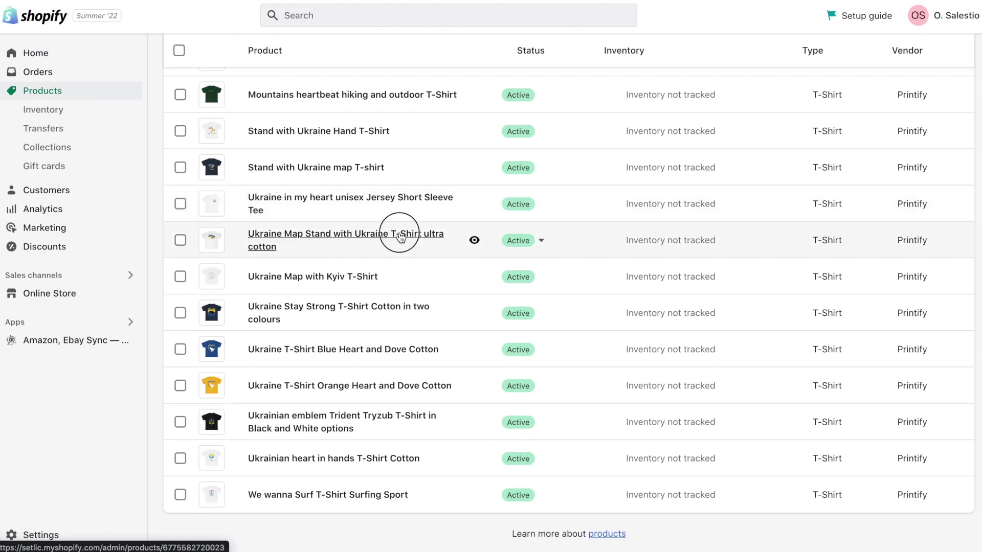
scroll(174, 281, down, 8)
scroll(173, 281, down, 15)
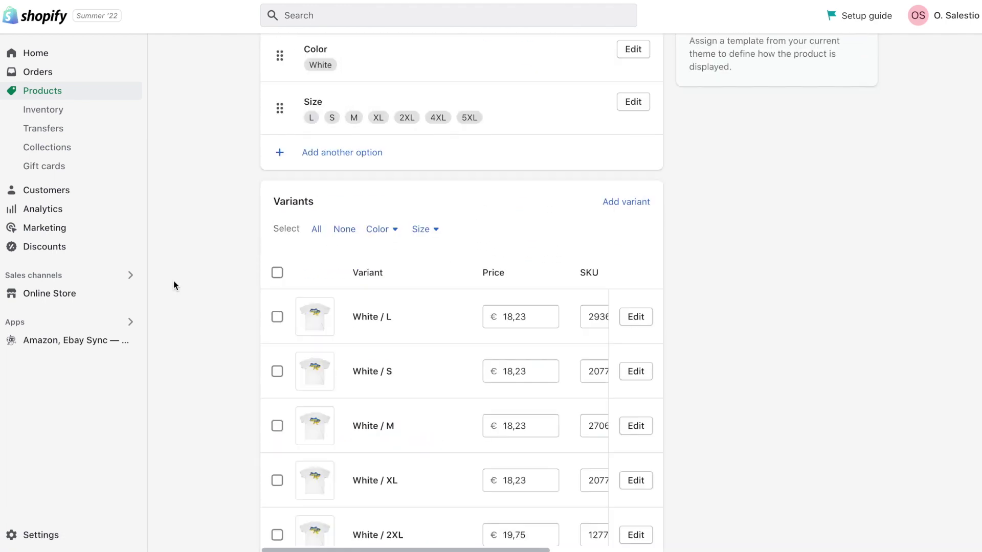
click(419, 476)
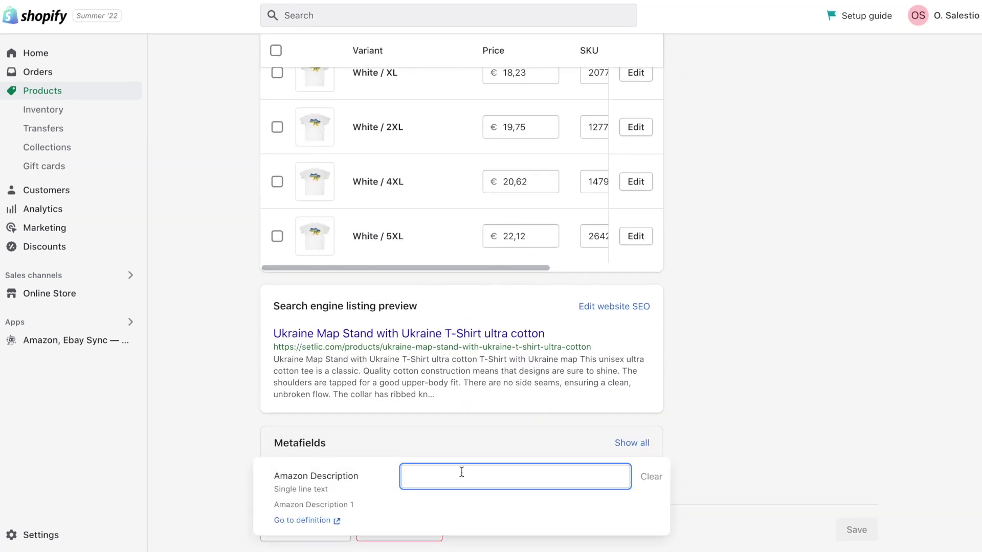
text(T-Shirt with Ukraine map)
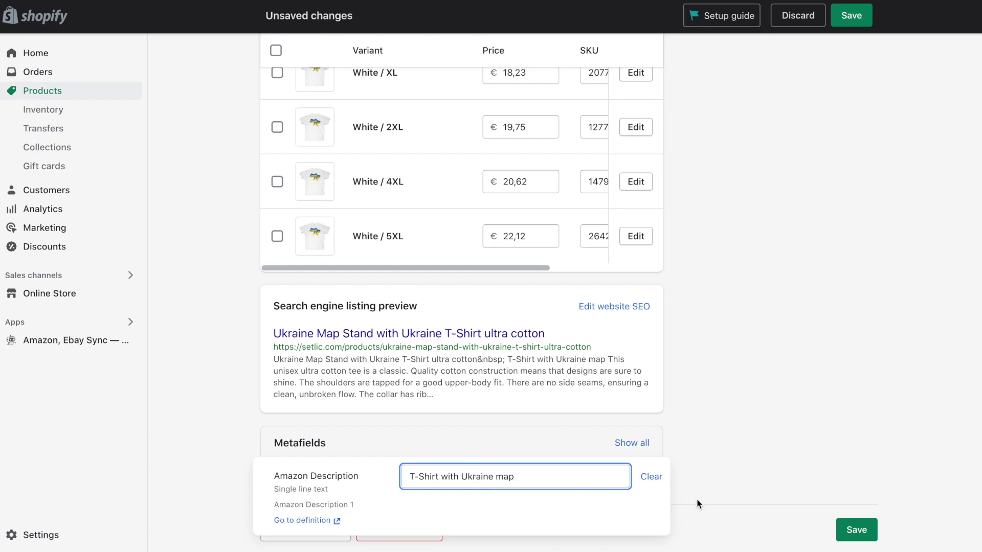
click(747, 473)
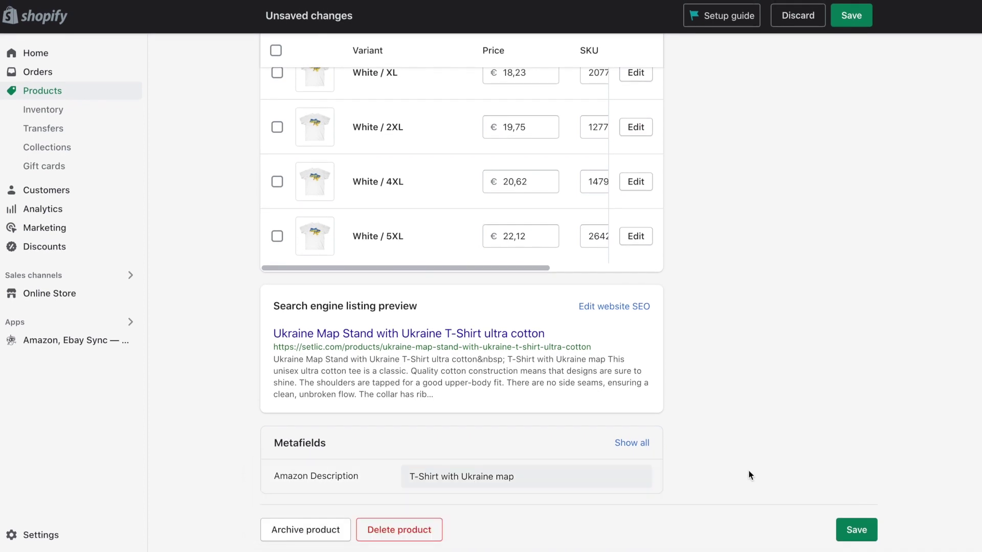
click(851, 18)
Refresh the metafields data in the Amazon, Ebay Sync app's Settings.
click(47, 341)
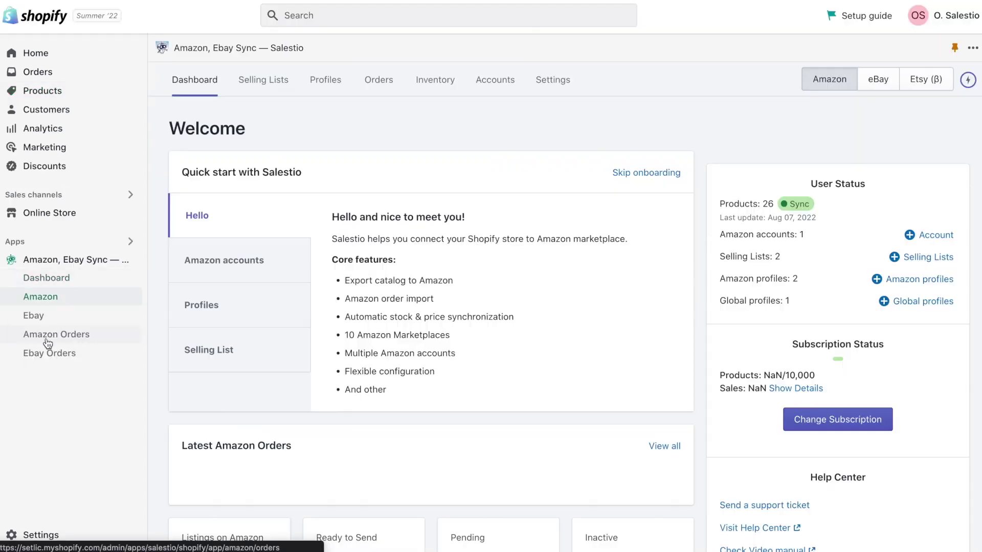
click(541, 73)
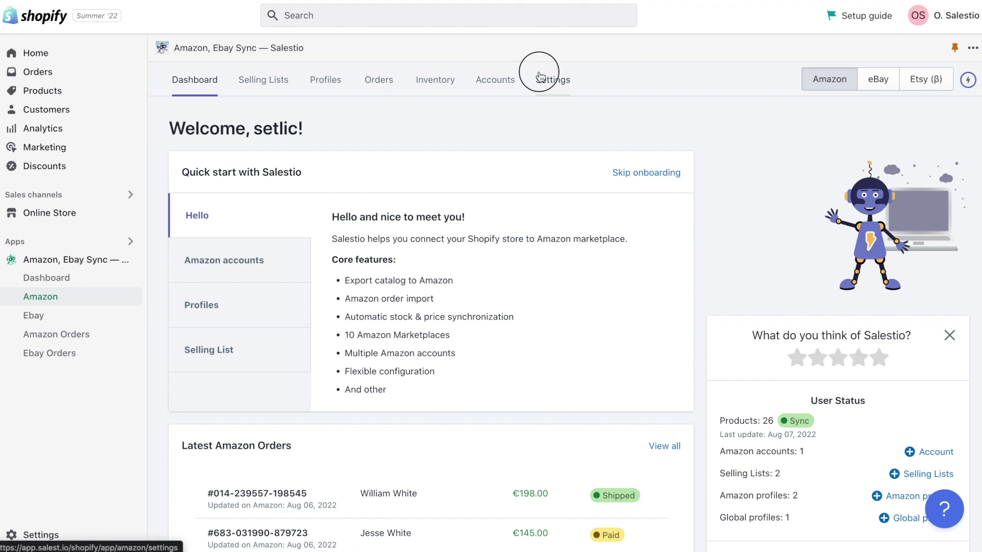
scroll(397, 341, down, 3)
scroll(397, 339, down, 5)
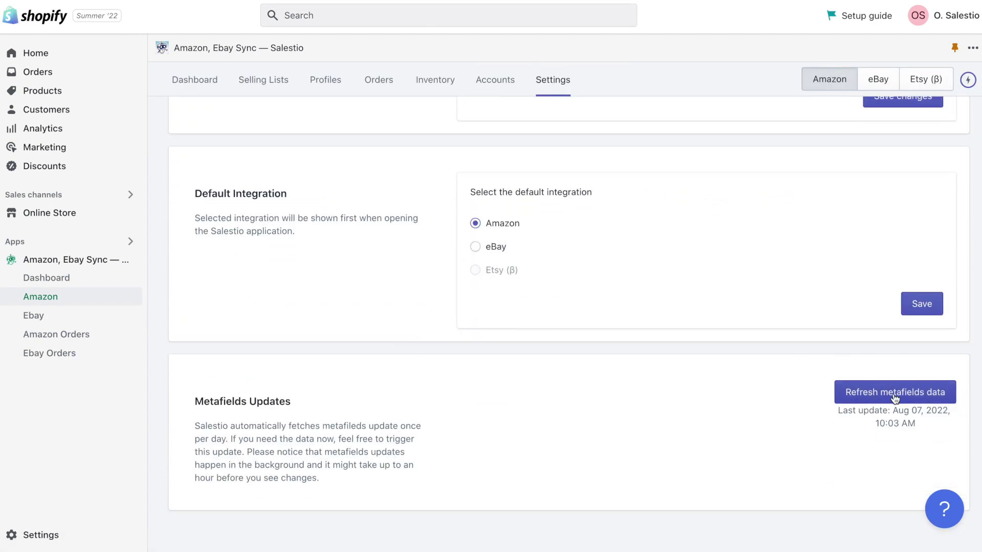
click(895, 398)
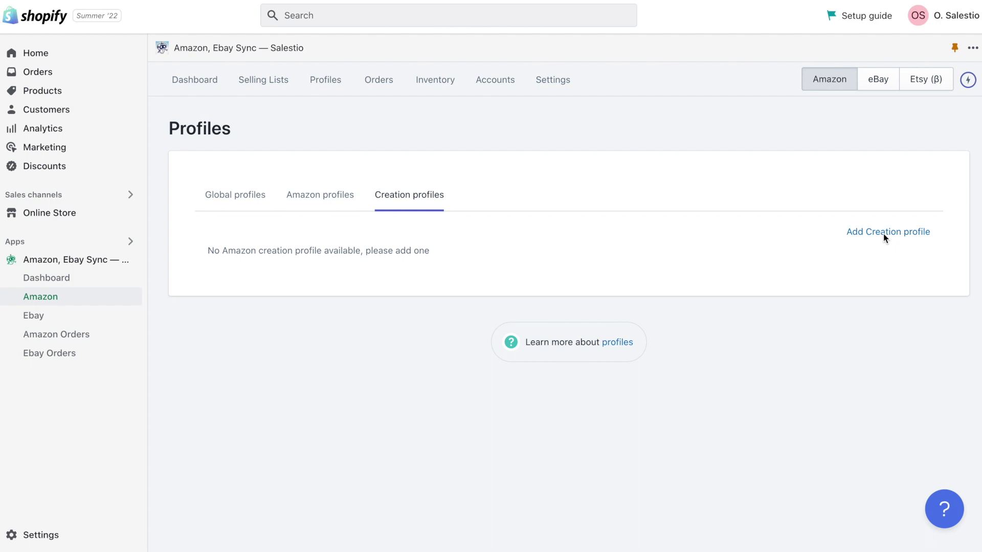
Add a creation profile named Setlic T-Shirts on the United Kingdom marketplace.
click(877, 234)
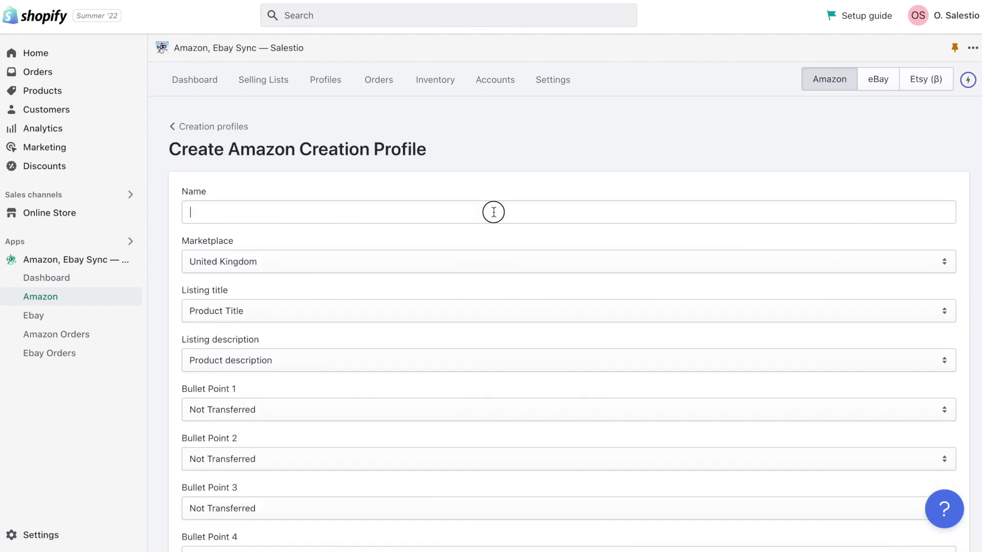
click(494, 212)
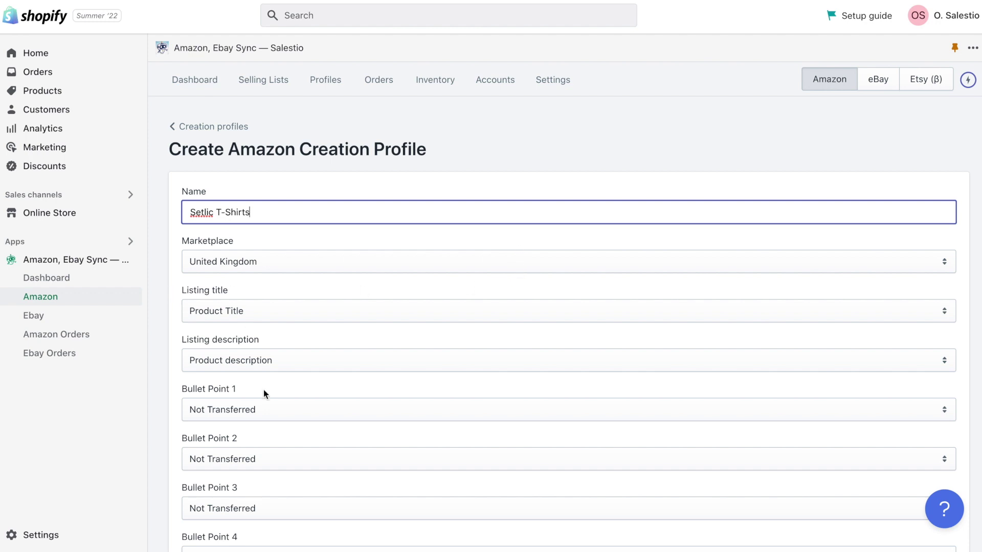
scroll(258, 444, down, 7)
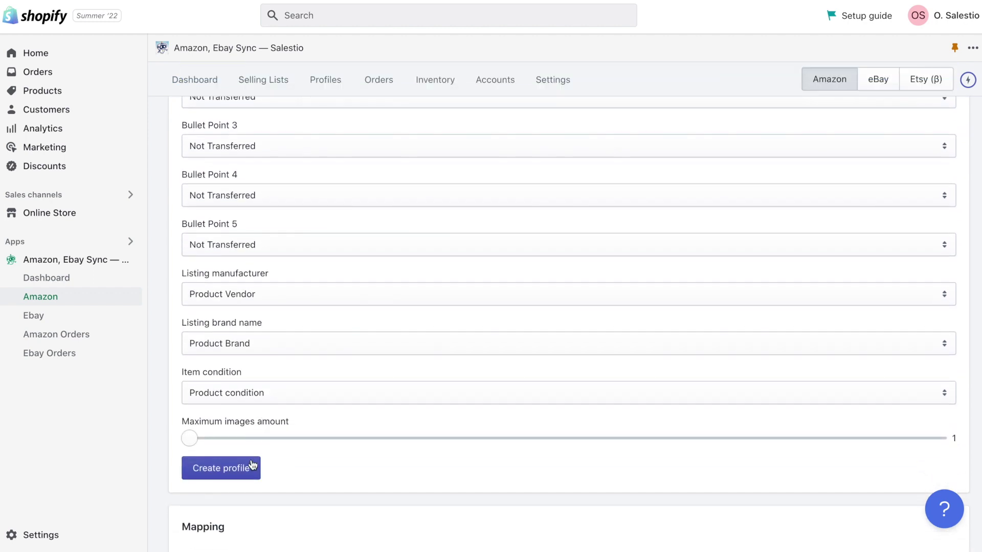
scroll(289, 484, down, 4)
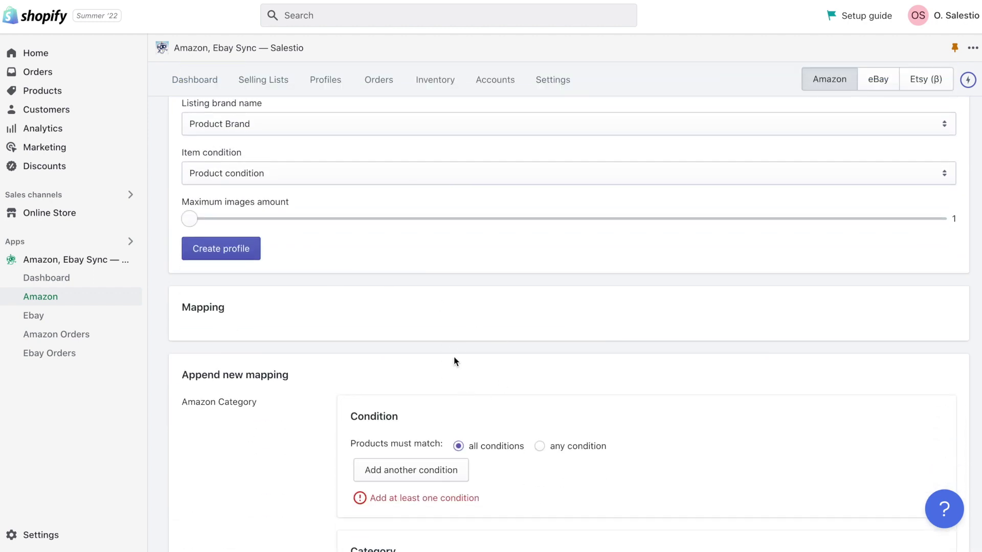
Add a mapping condition matching Product Collection Ukraine.
click(458, 472)
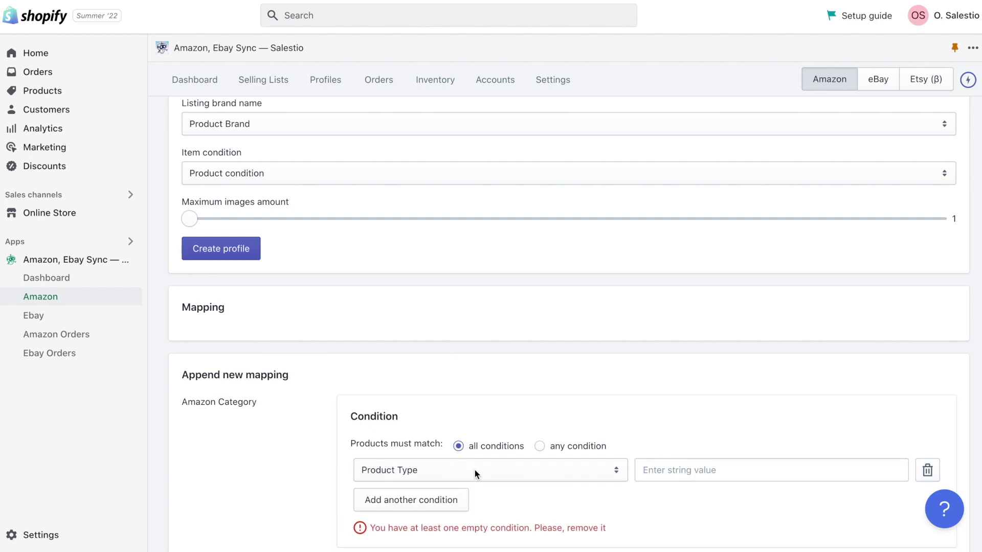
click(477, 470)
click(472, 484)
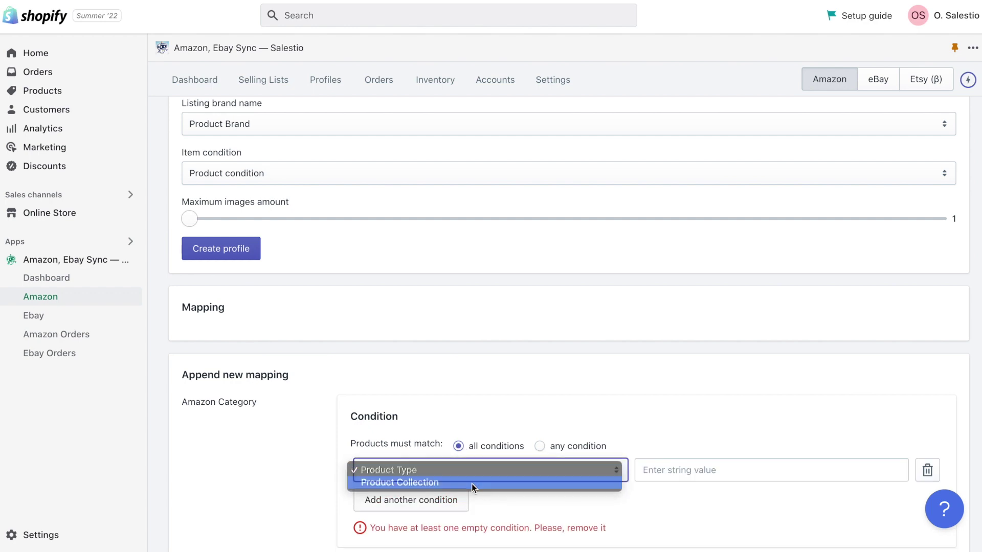
click(708, 469)
click(661, 420)
scroll(619, 473, down, 3)
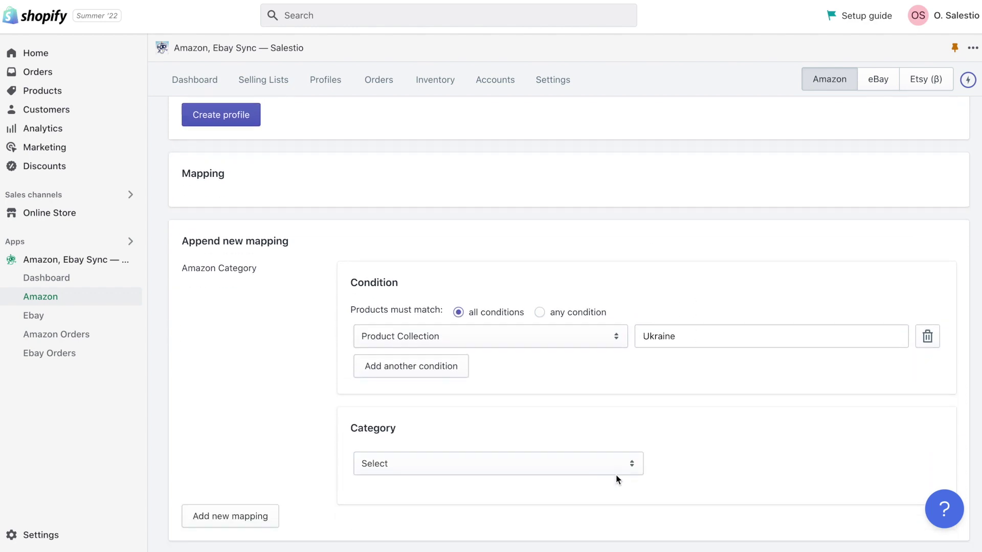
Set the Amazon category to Clothing > Men > Tops, T-Shirts & Shirts > T-Shirts.
click(477, 438)
scroll(477, 438, down, 3)
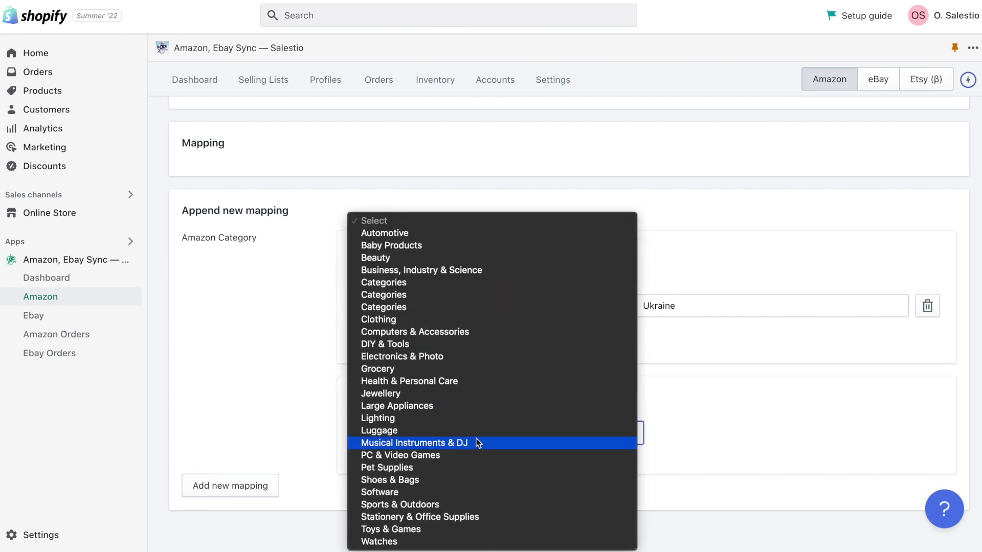
click(411, 319)
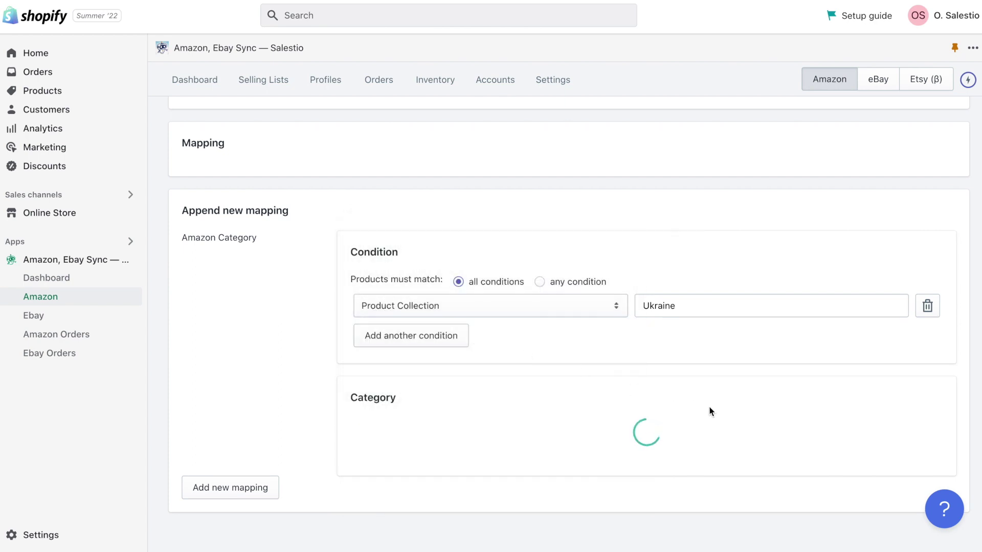
click(743, 432)
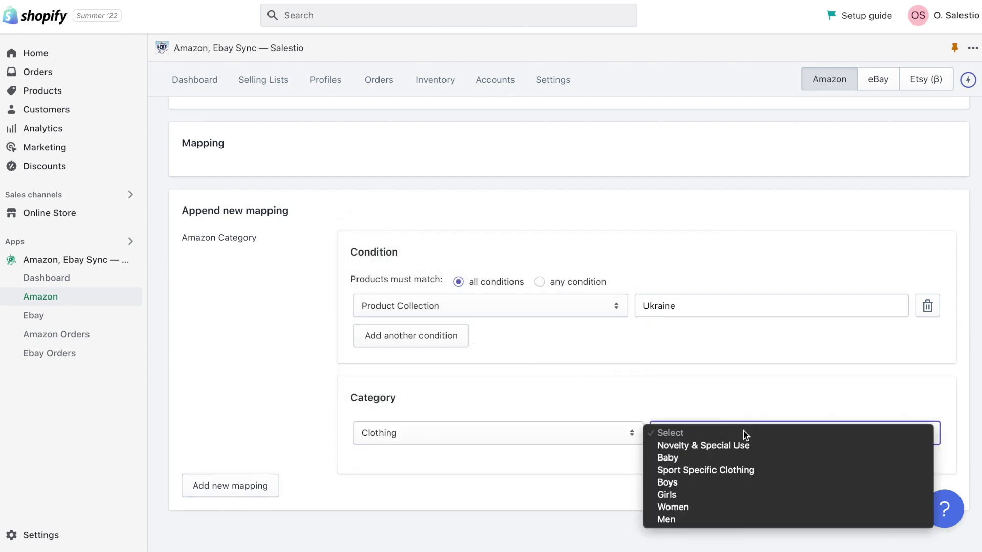
click(718, 519)
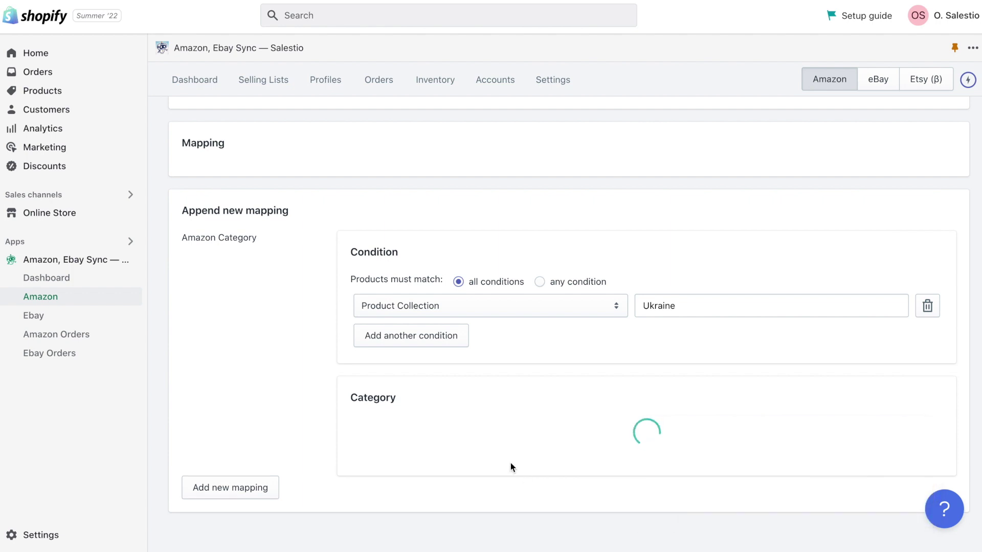
click(510, 464)
mouse_move(493, 540)
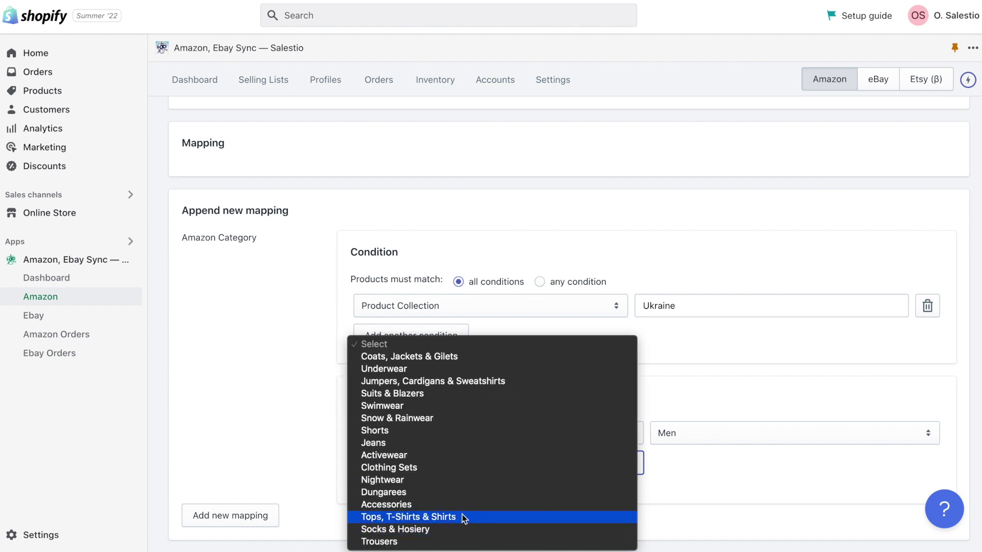
click(462, 516)
click(735, 470)
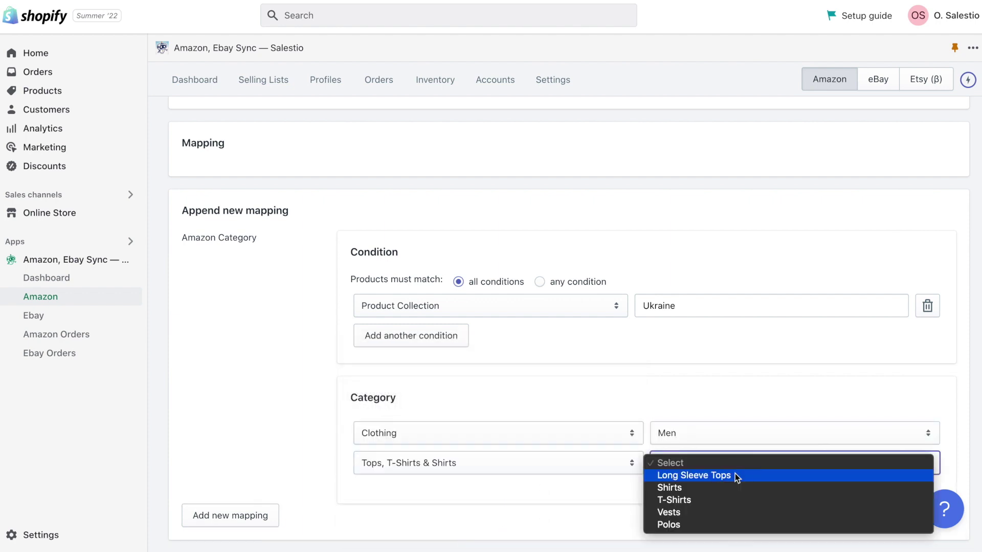
click(724, 500)
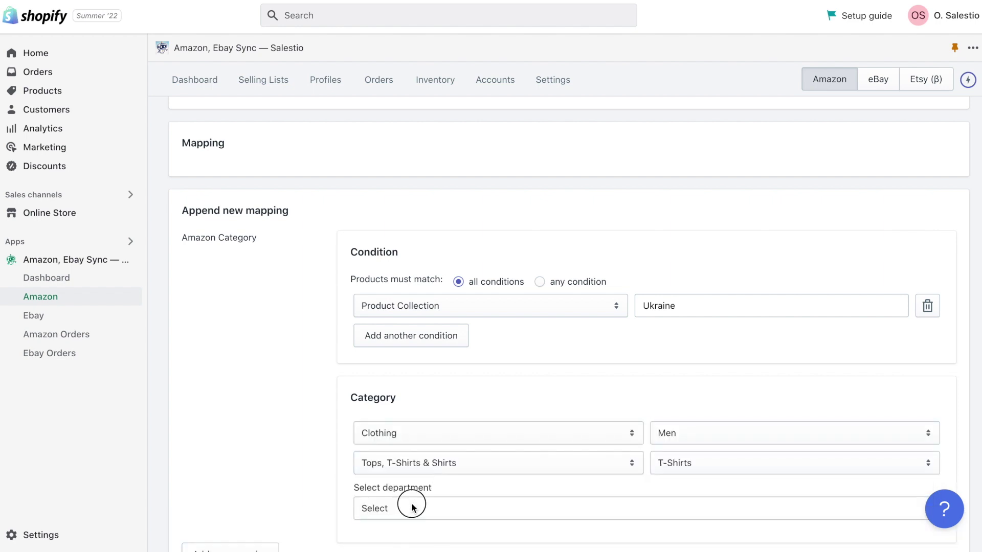
Set the department to Clothing and the product type to Shorts.
click(410, 505)
click(402, 520)
scroll(284, 460, down, 2)
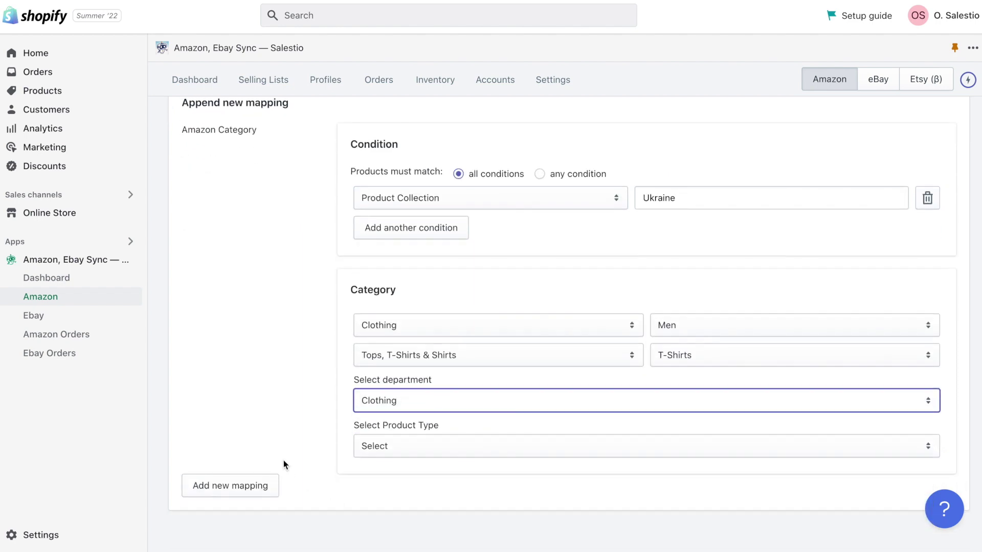
click(399, 450)
scroll(400, 454, down, 10)
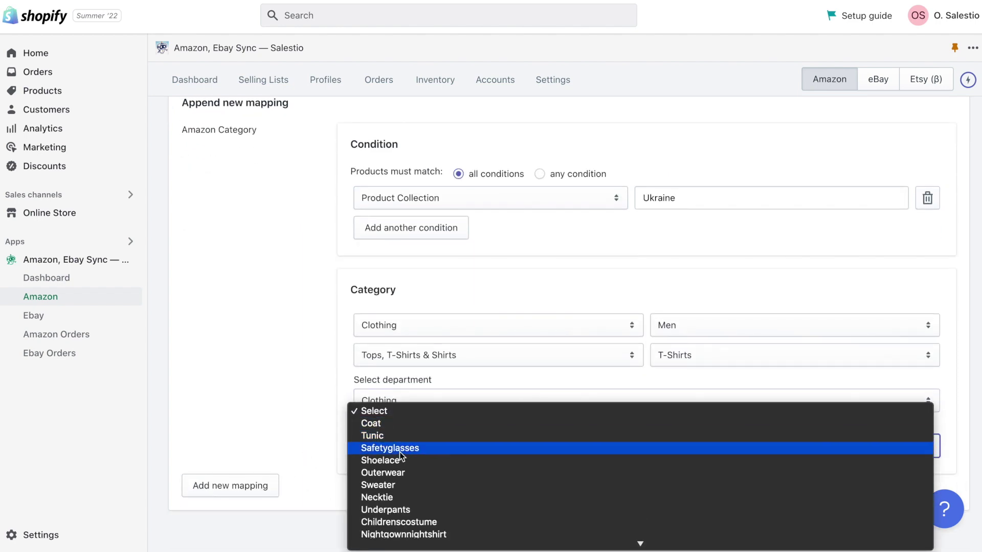
scroll(400, 452, down, 5)
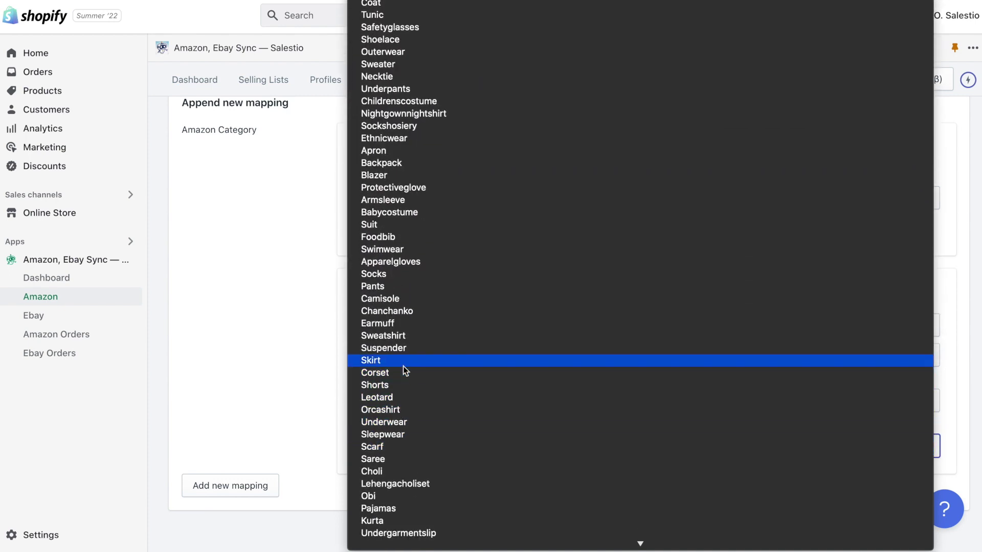
scroll(403, 366, down, 5)
click(404, 136)
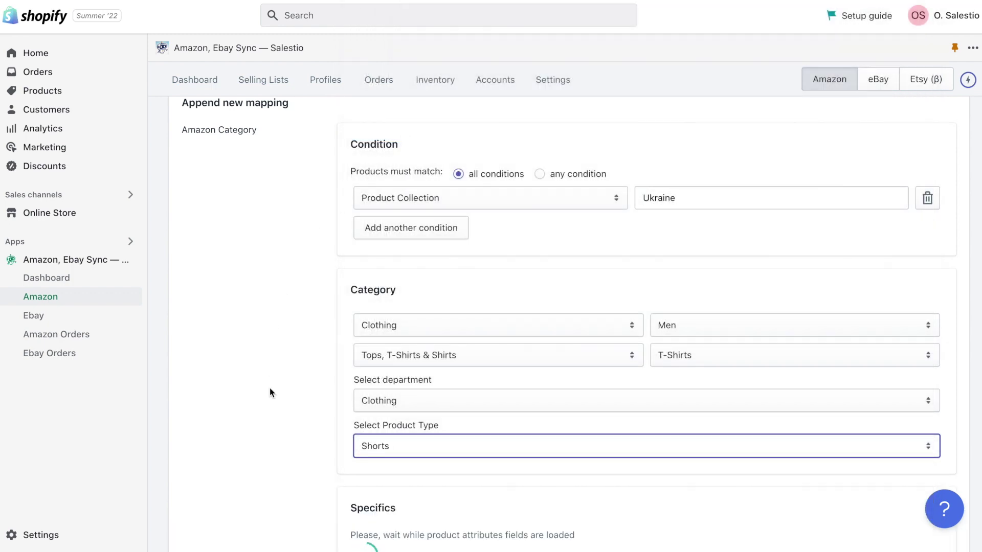
Review the Specifics and Recommended fields for Shorts, then hide the extra optional fields.
scroll(269, 389, down, 2)
scroll(269, 388, down, 2)
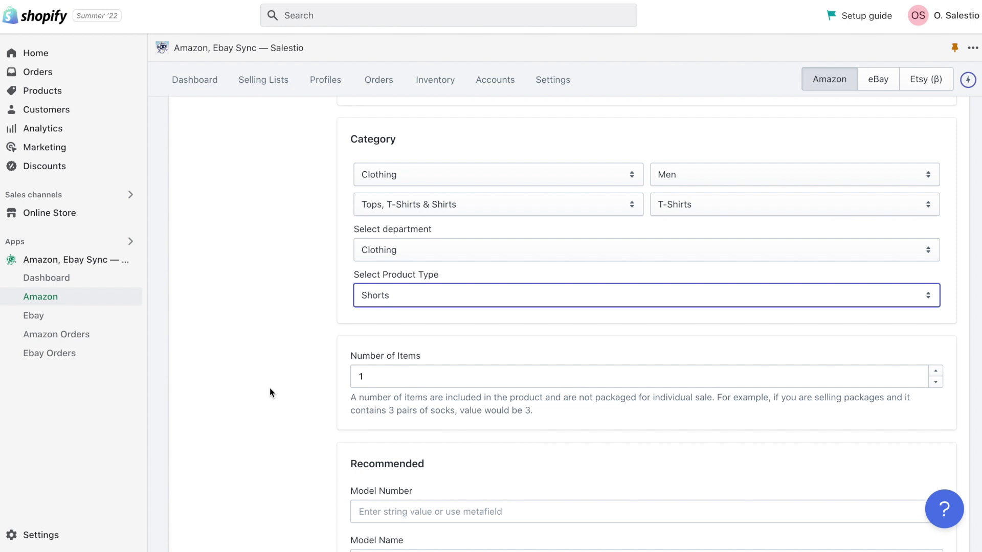
scroll(406, 428, down, 3)
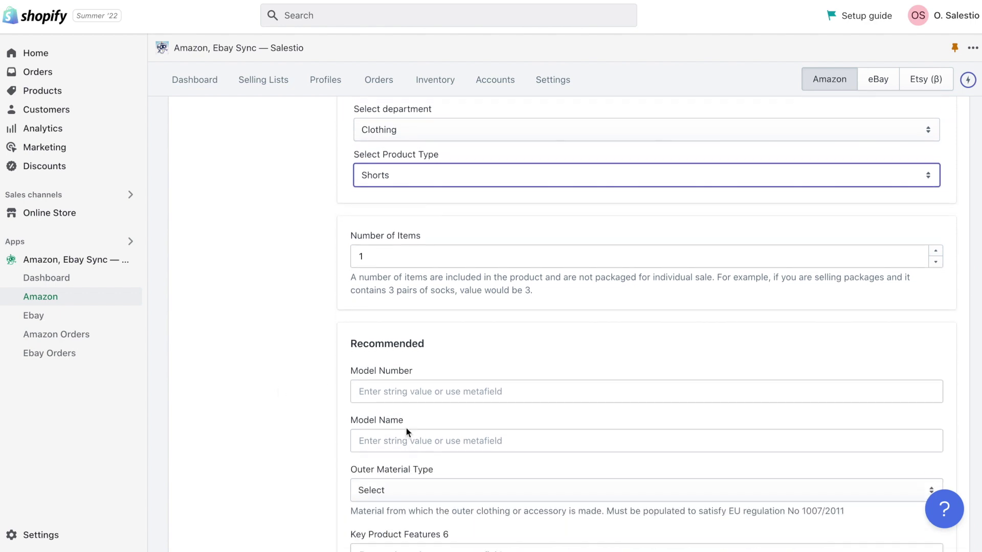
scroll(426, 448, down, 18)
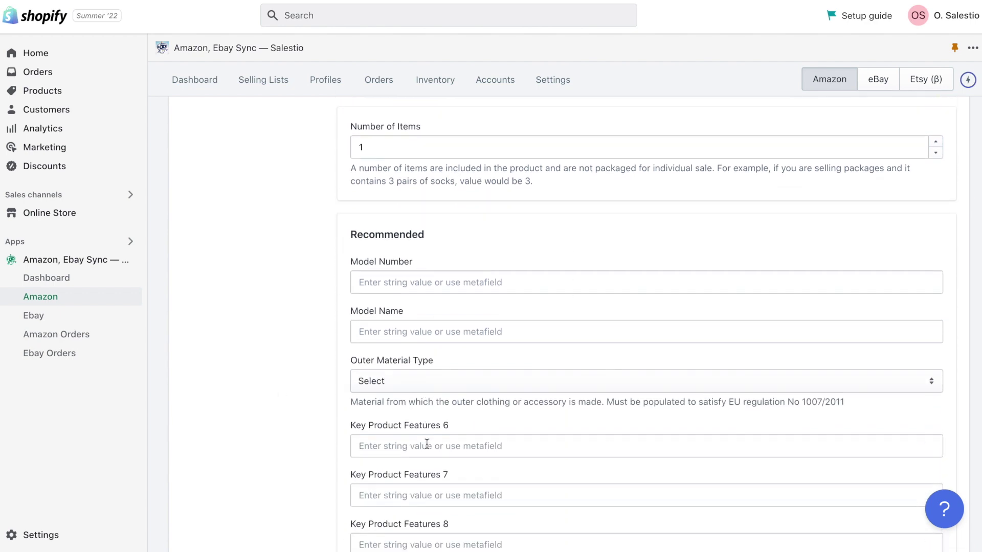
scroll(427, 444, down, 18)
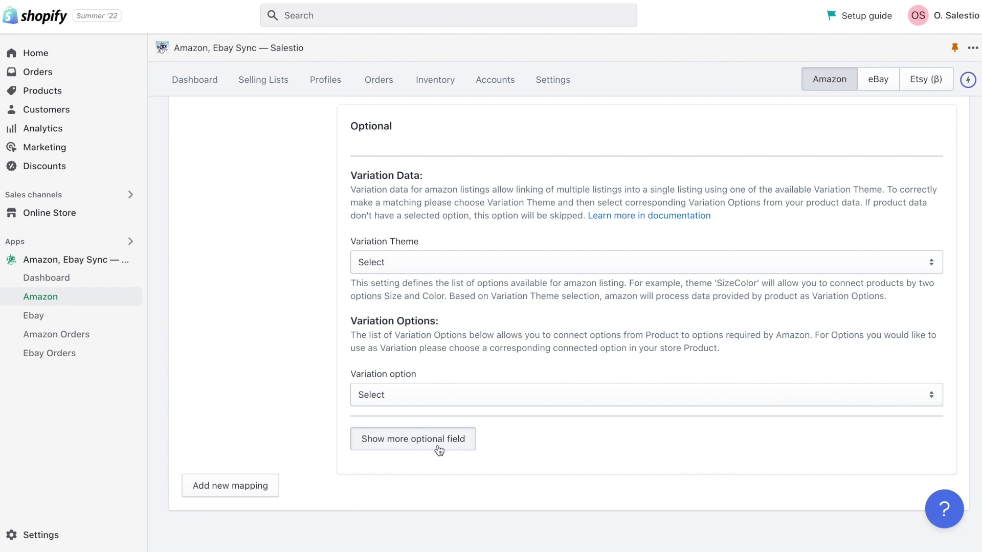
scroll(438, 445, down, 5)
scroll(437, 446, up, 2)
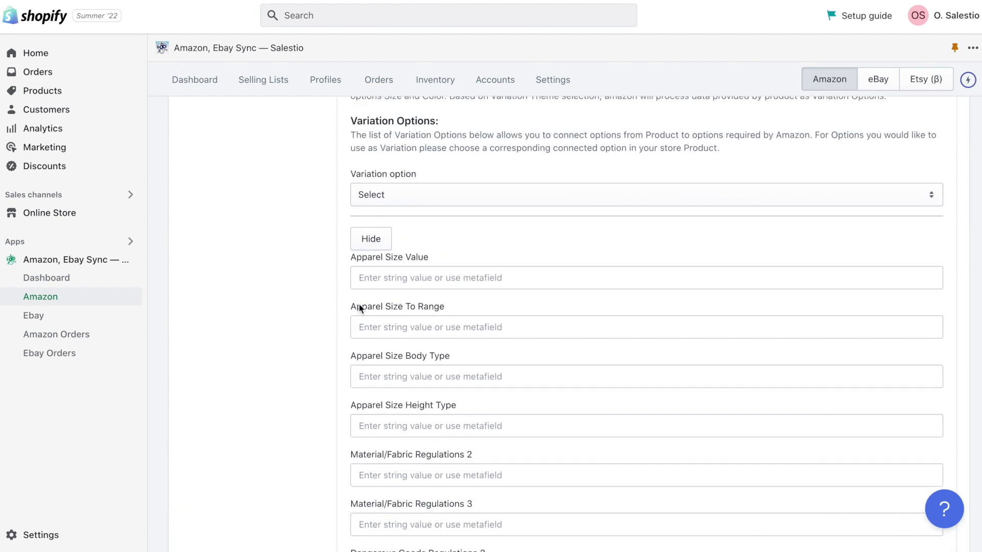
scroll(408, 438, down, 10)
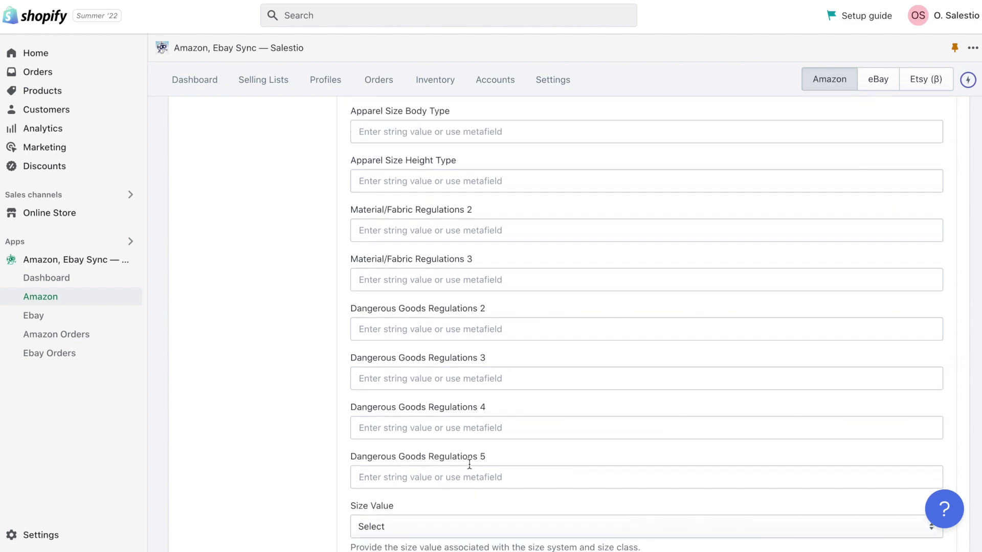
scroll(468, 463, up, 15)
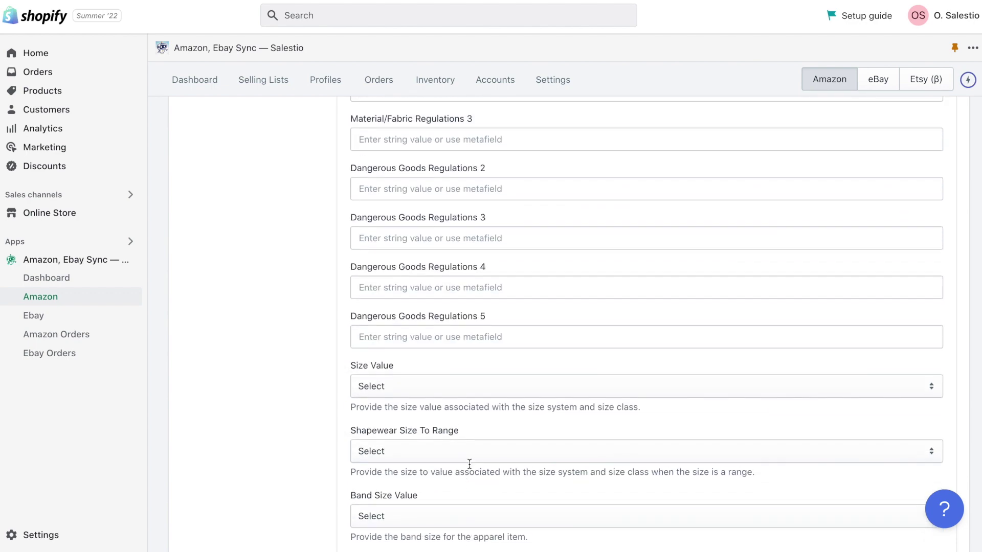
click(371, 406)
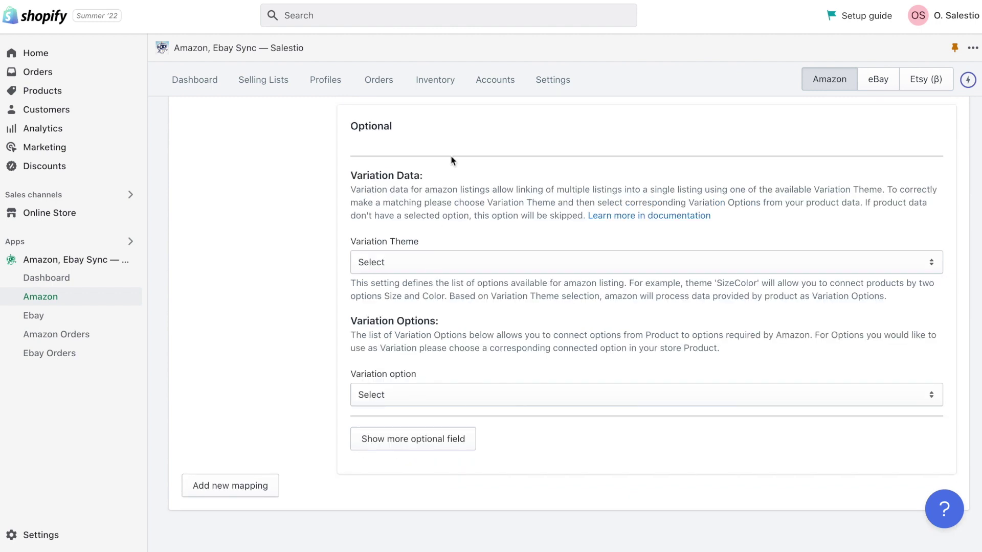
scroll(452, 161, up, 3)
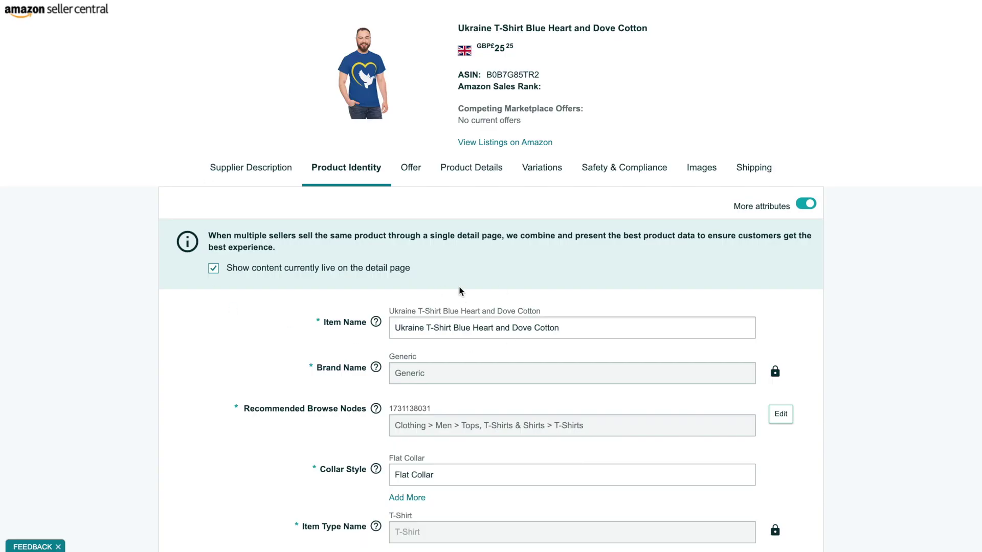
Select the Country of Origin label on the listing's Safety & Compliance tab.
scroll(421, 238, down, 7)
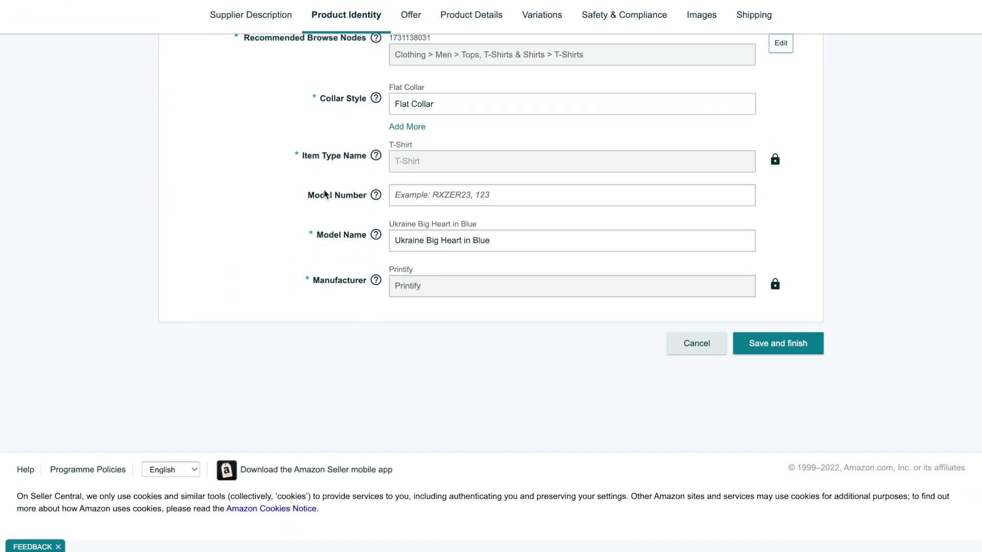
scroll(325, 194, up, 3)
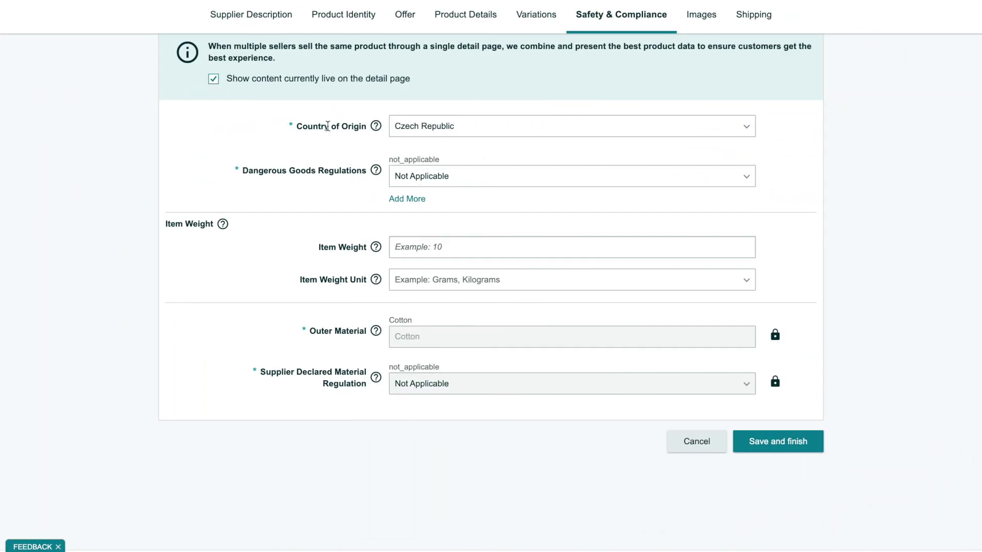
triple_click(327, 126)
Set the mapping's Country/Region Of Origin to Czech Republic.
key(super+c)
key(super+Tab)
key(super+f)
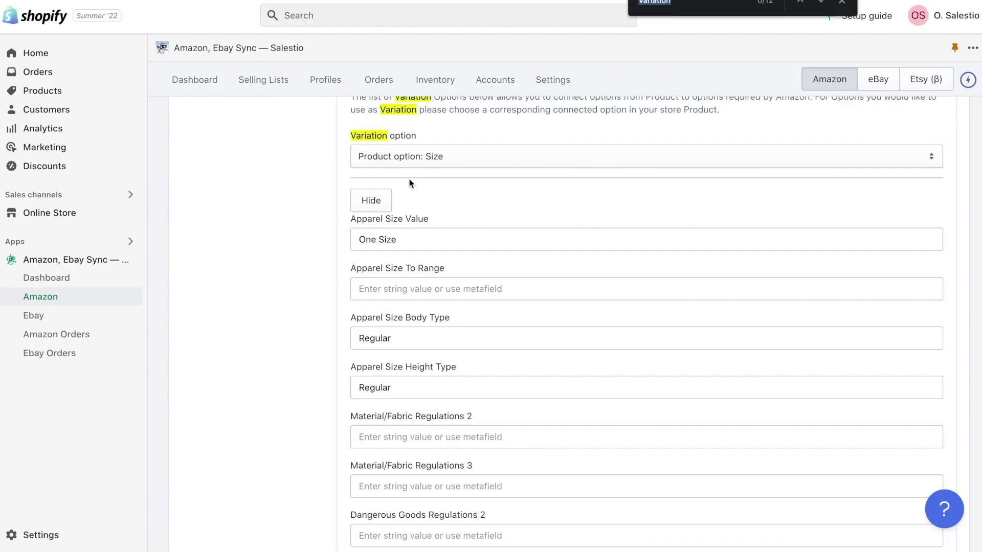
key(super+v)
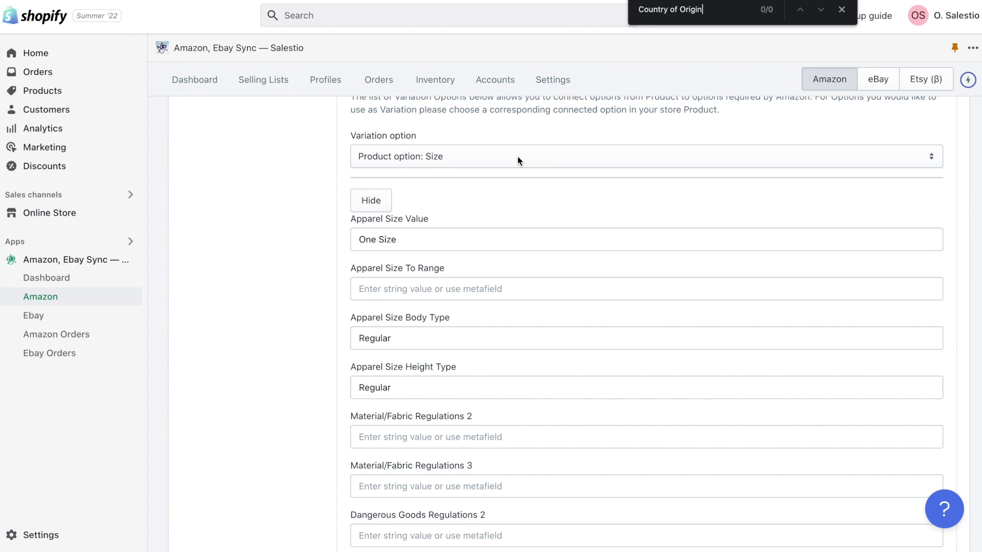
key(shift+alt+Left)
key(shift+alt+Left)
key(BackSpace)
key(BackSpace)
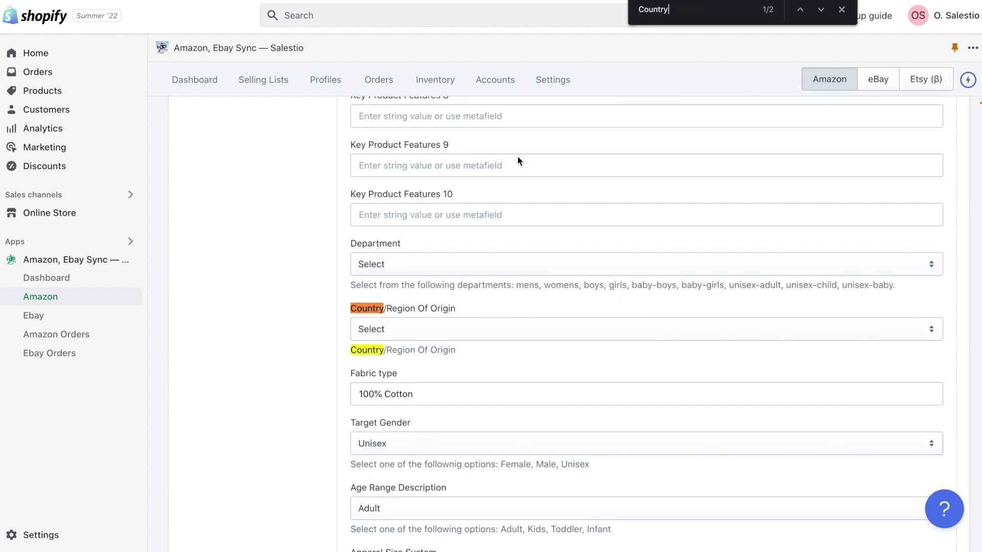
click(416, 327)
scroll(416, 461, down, 5)
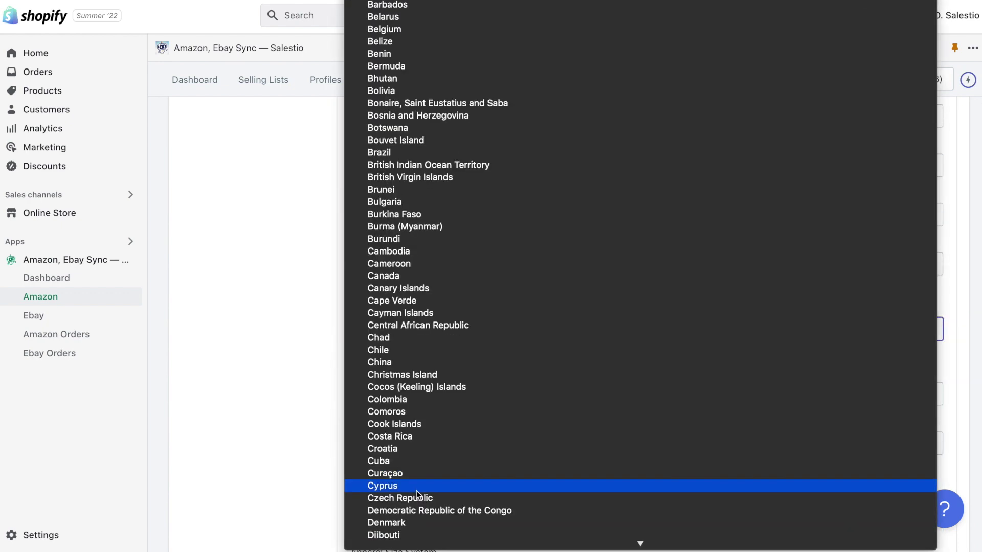
click(416, 498)
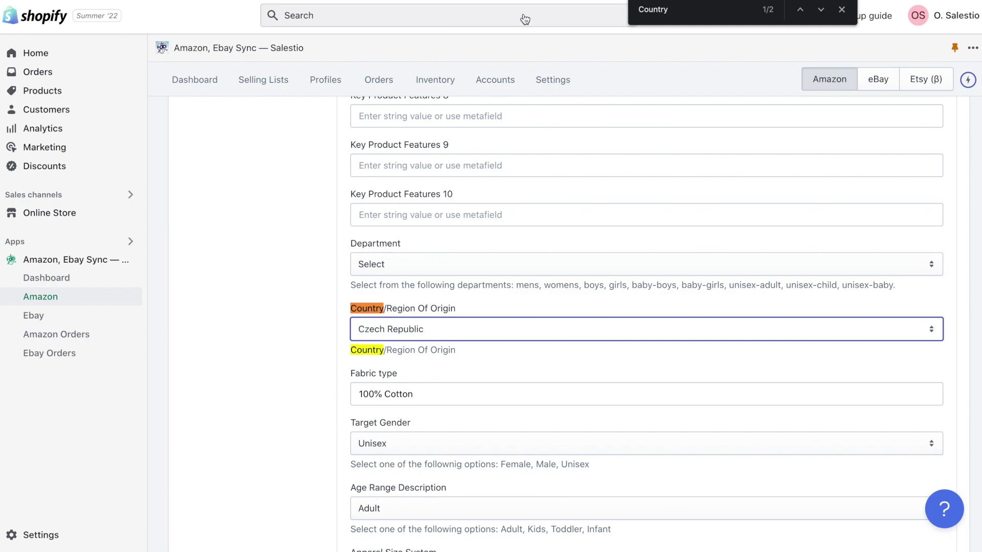
Enter not_applicable in Dangerous Goods Regulations 1, matching the Amazon listing.
key(ctrl+Tab)
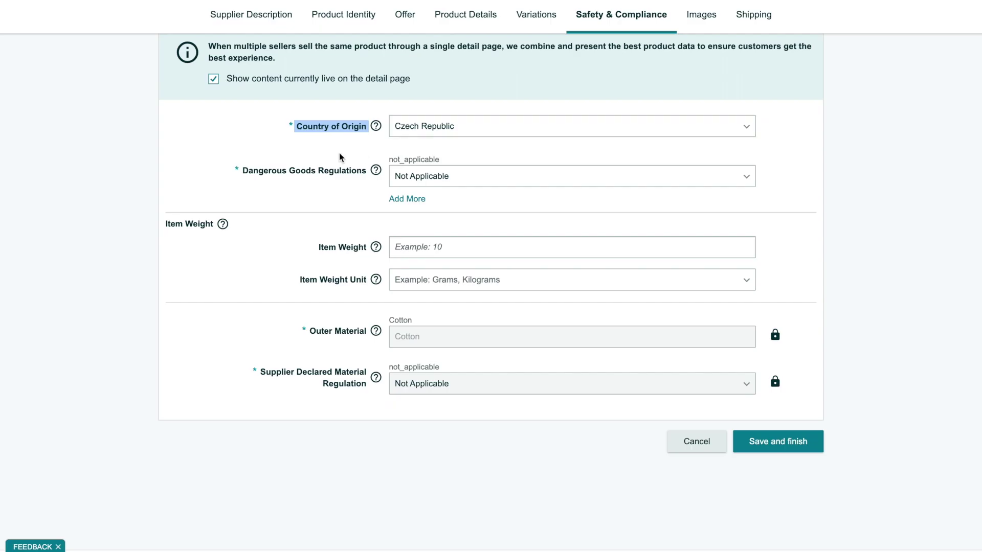
drag(243, 167, 373, 166)
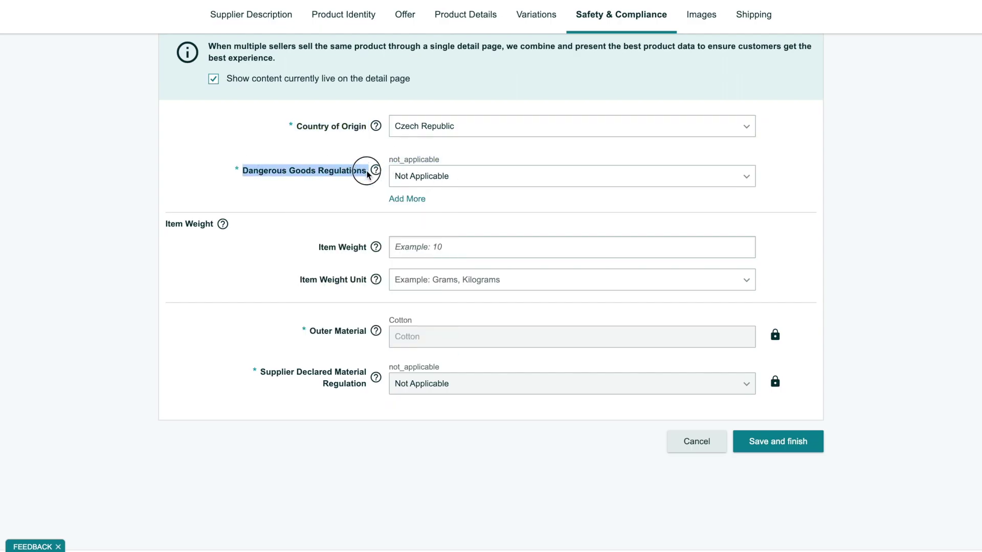
click(376, 170)
key(ctrl+shift+Tab)
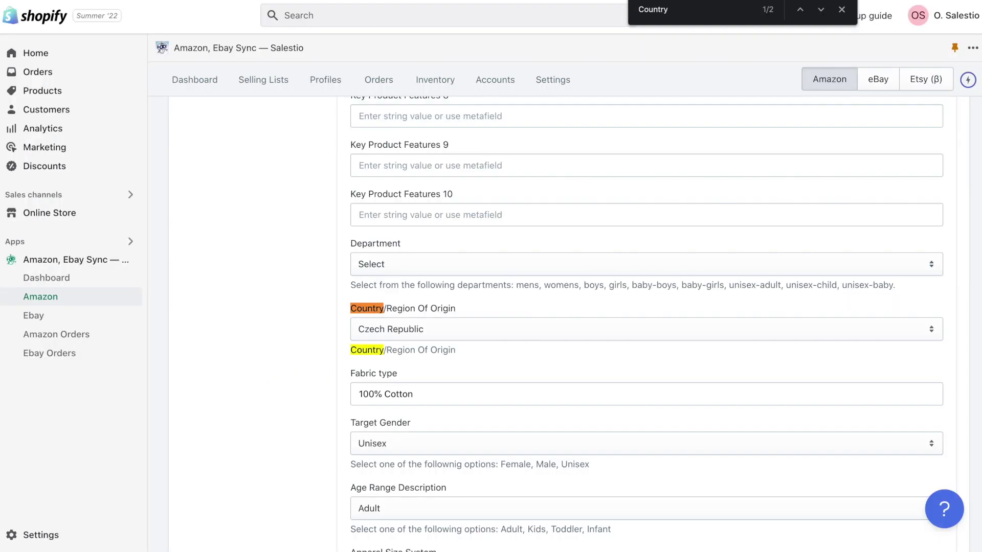
key(ctrl+f)
key(ctrl+v)
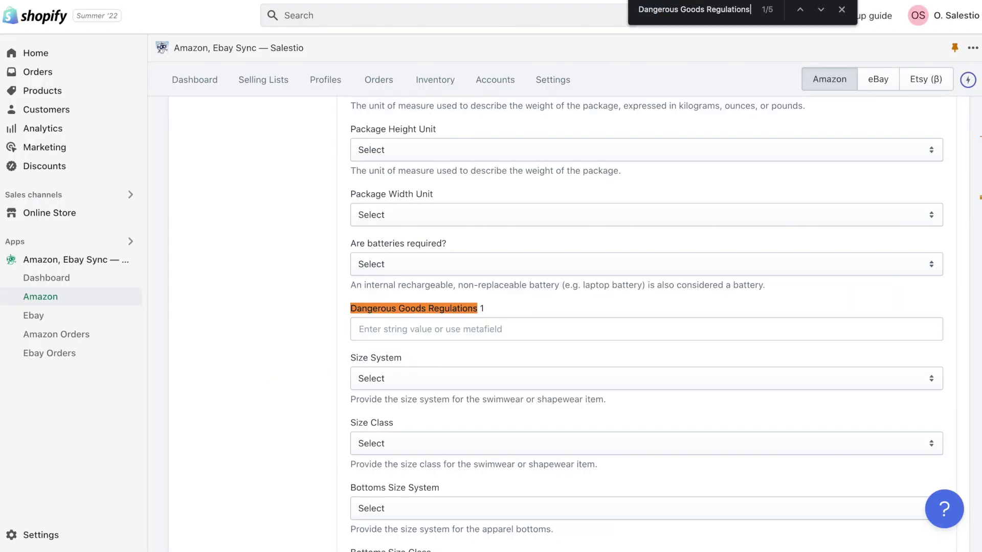
click(381, 329)
text(not_applicable)
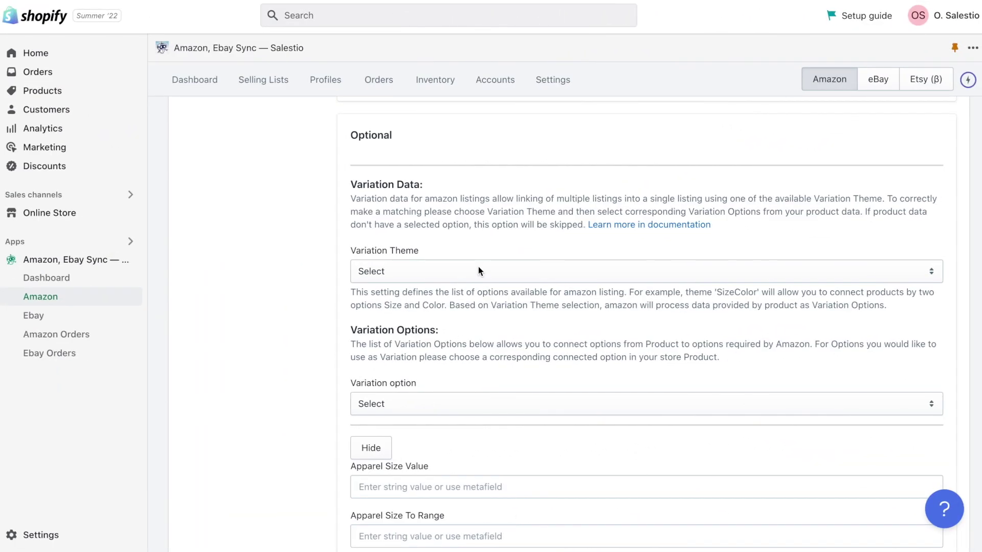
Choose Size as the Variation Theme and map it to Product option: Size.
click(442, 268)
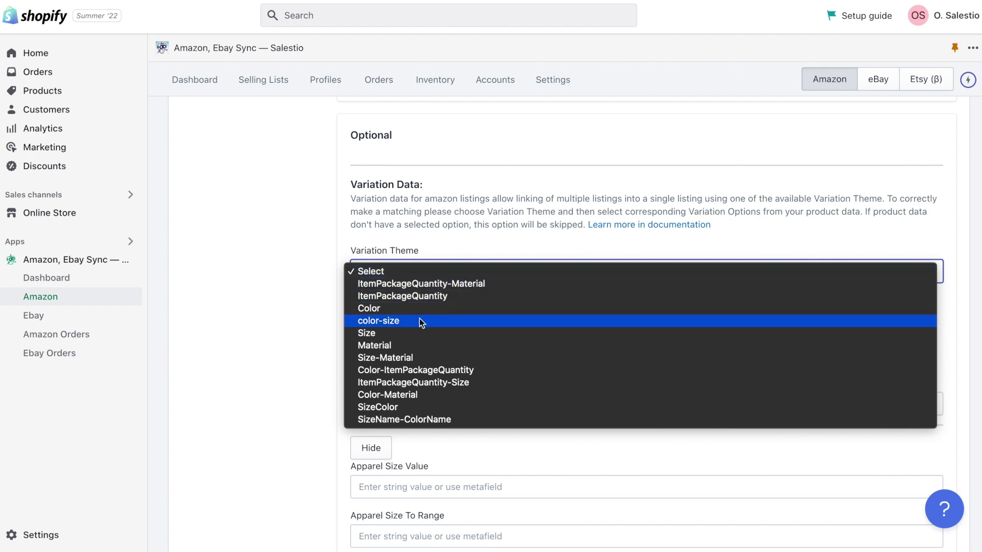
click(419, 332)
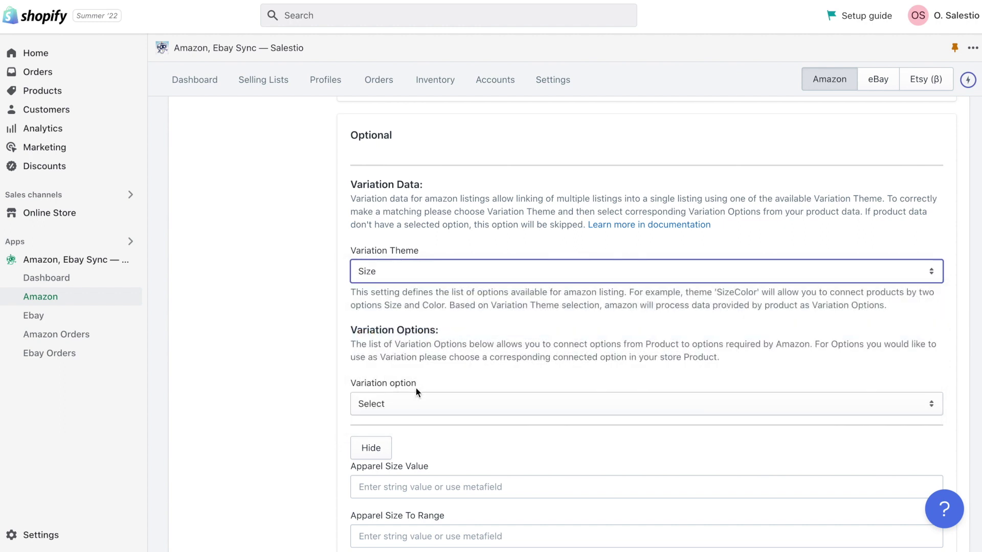
click(414, 404)
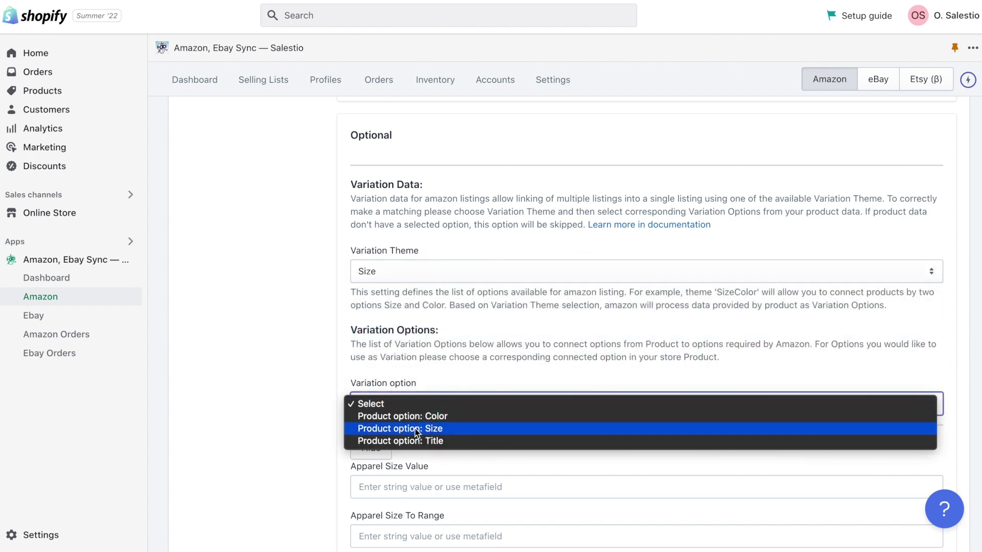
click(415, 428)
click(421, 487)
scroll(421, 487, down, 3)
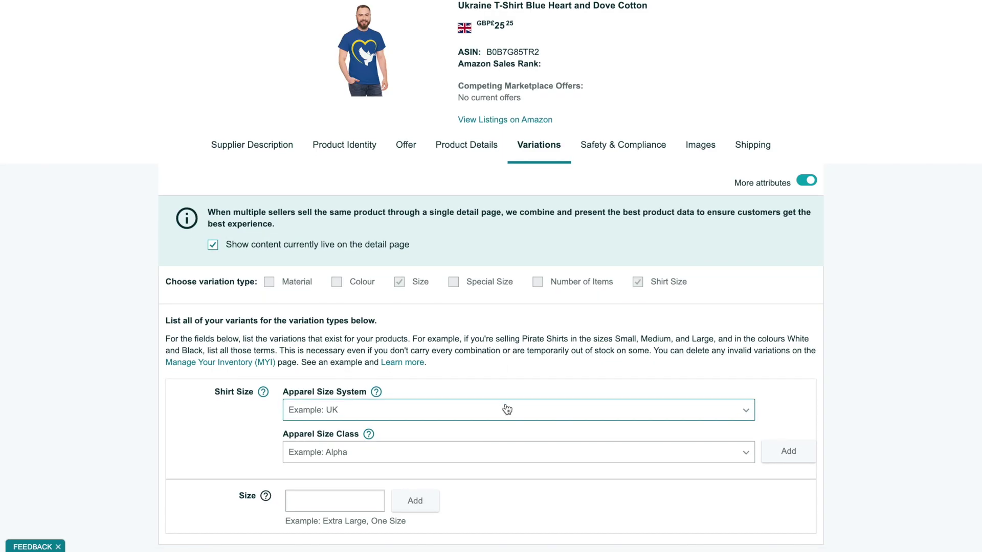
Set Apparel Size System to UK and Apparel Size Class to Alpha.
scroll(507, 410, down, 5)
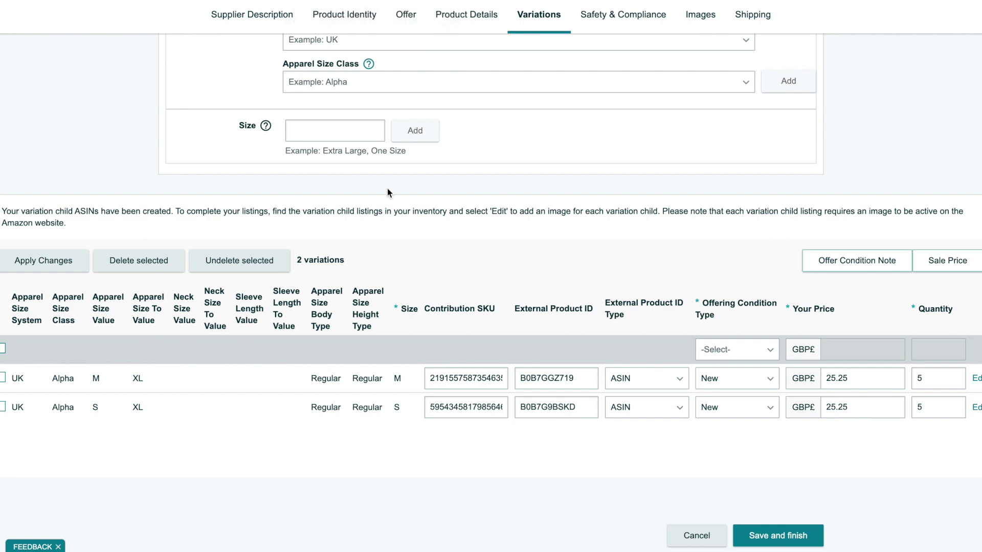
scroll(387, 192, up, 4)
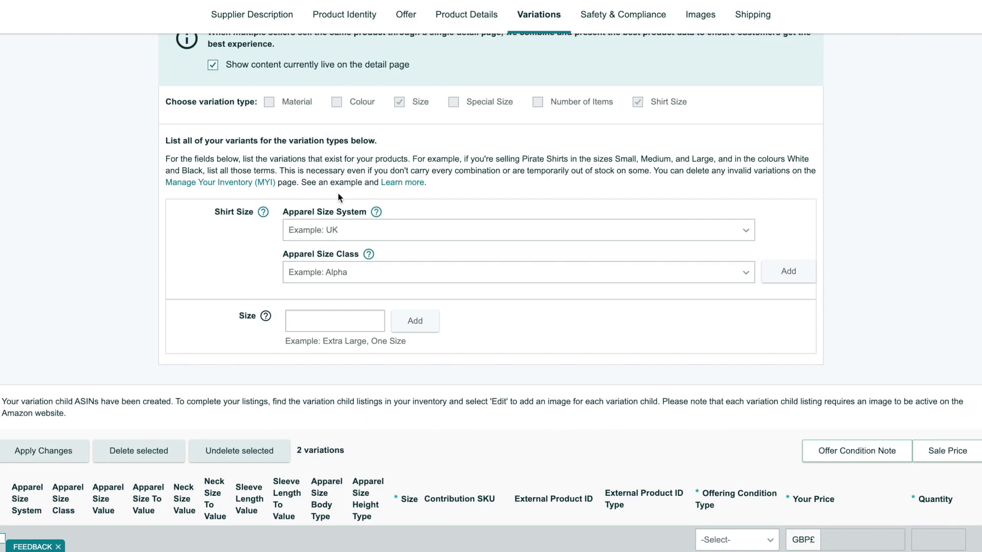
click(357, 228)
click(327, 274)
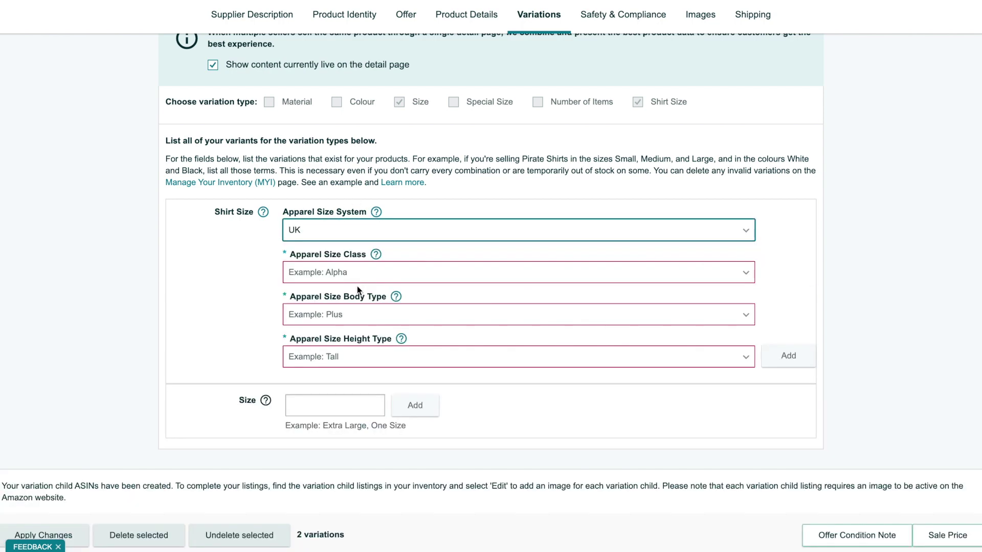
click(367, 273)
scroll(351, 302, down, 1)
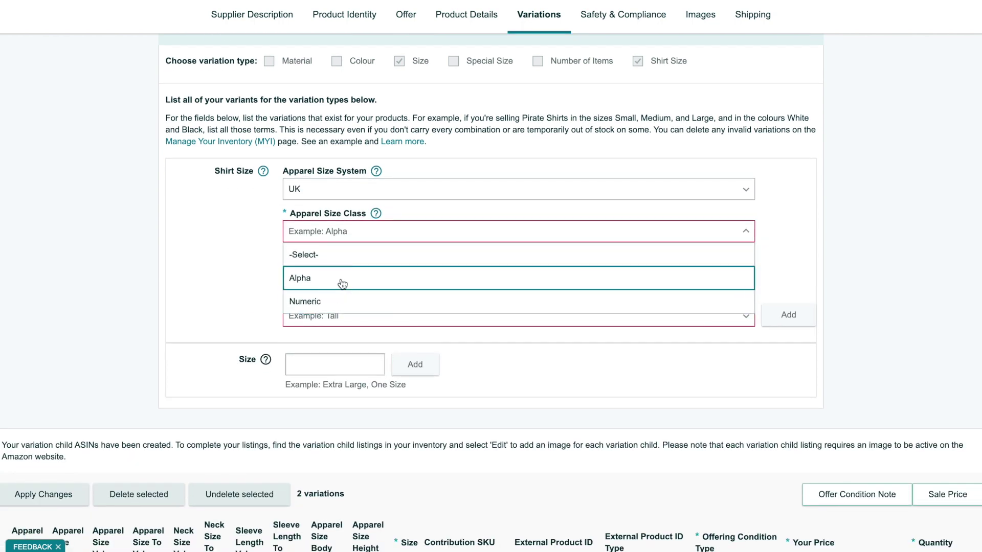
click(342, 284)
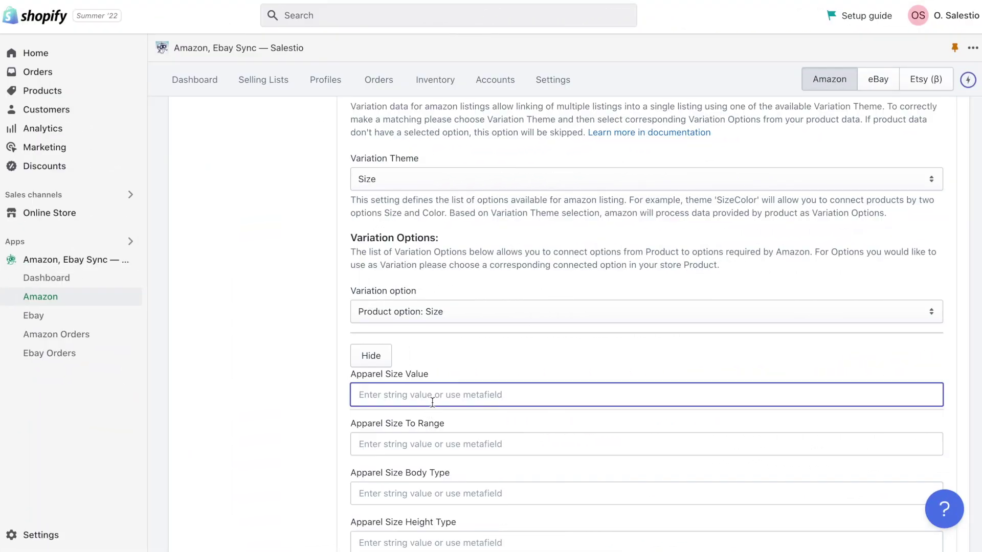
Enter One Size as the Apparel Size Value.
text(One Size)
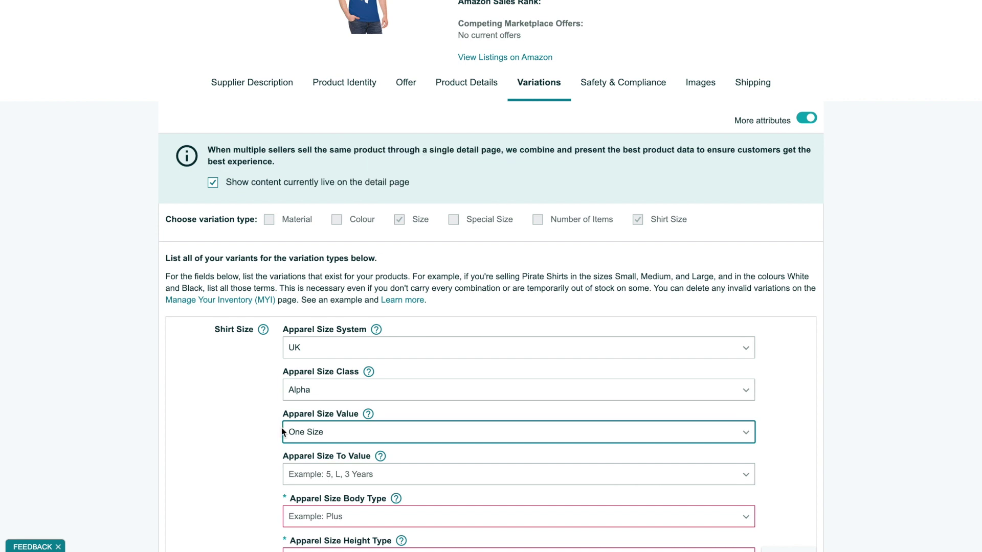
scroll(307, 450, down, 1)
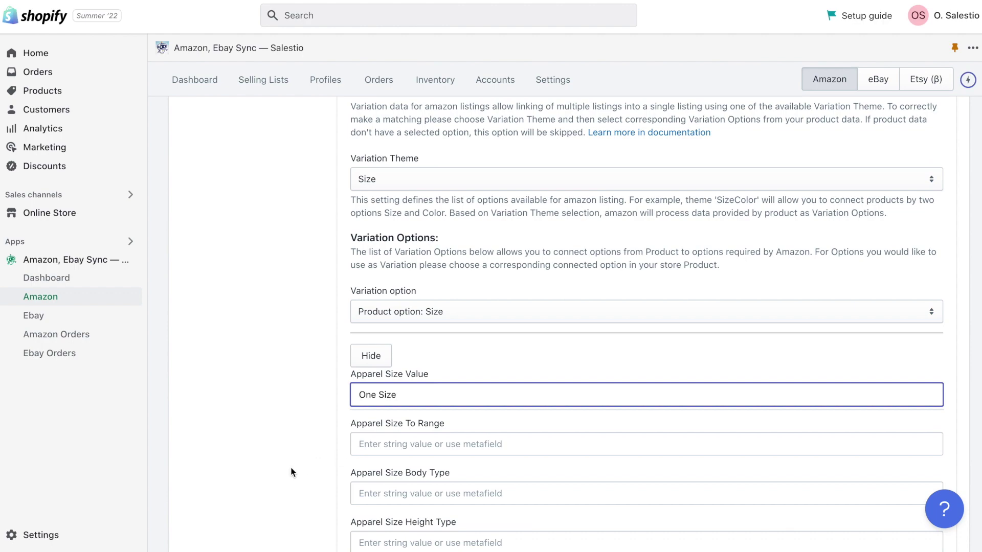
scroll(325, 498, down, 1)
Set Apparel Size Body Type to Regular and add the mapping to the profile.
click(379, 455)
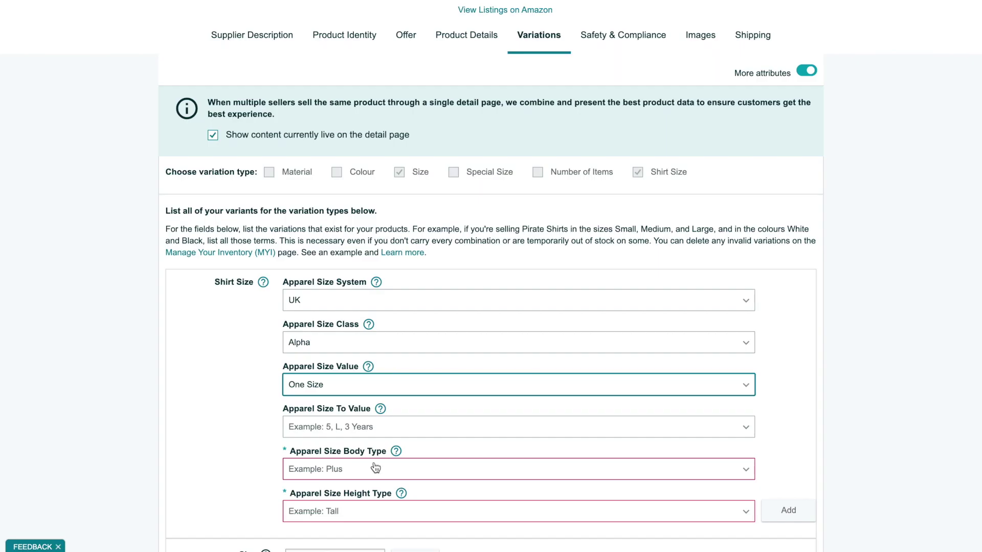
click(326, 475)
click(318, 423)
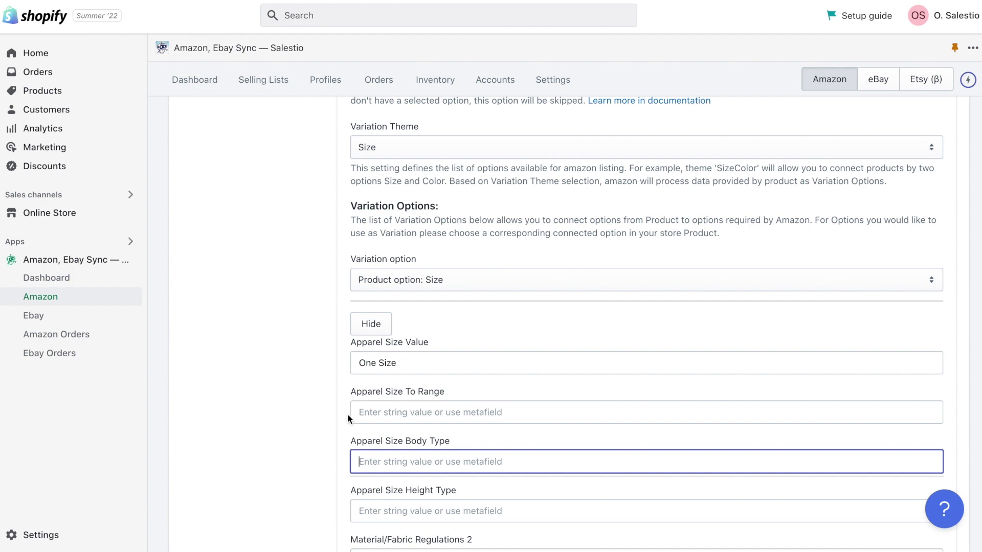
text(Re)
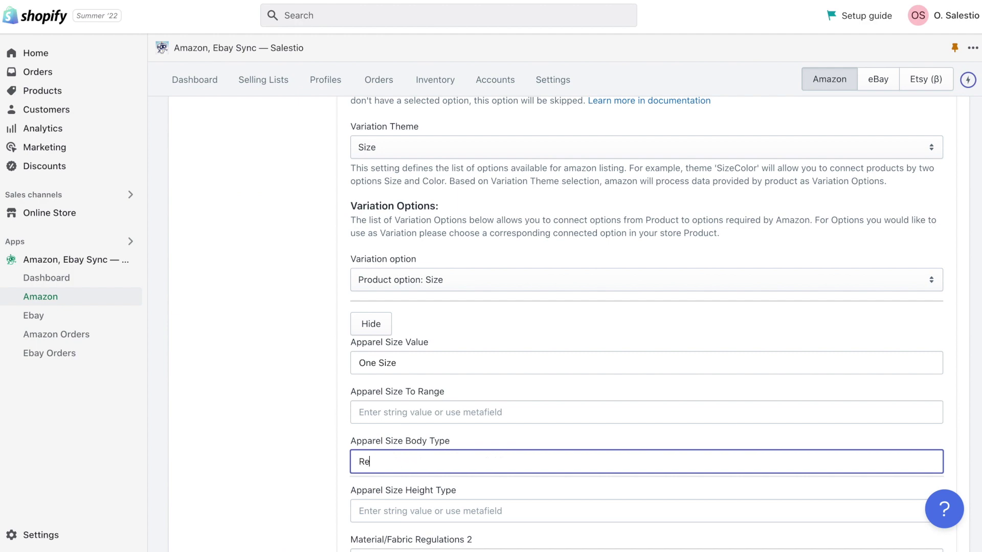
text(gular)
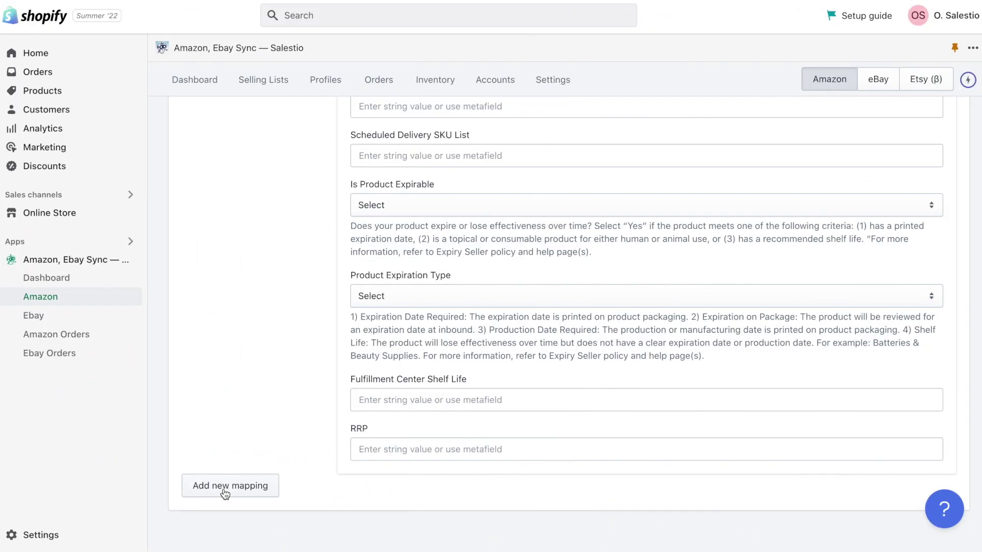
click(225, 492)
Create the Setlic T-Shirts creation profile with its Ukraine collection mapping.
scroll(255, 446, up, 7)
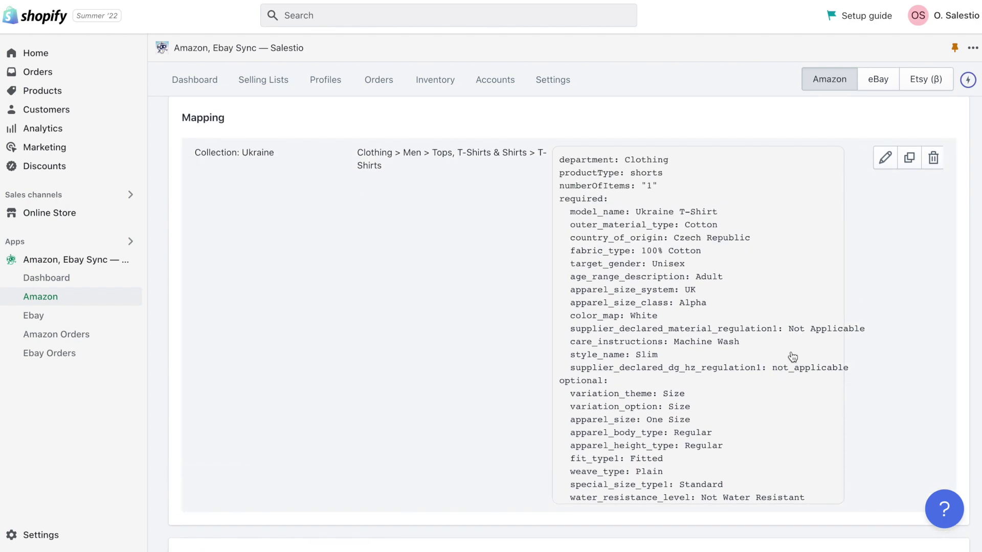
scroll(703, 226, up, 5)
click(232, 333)
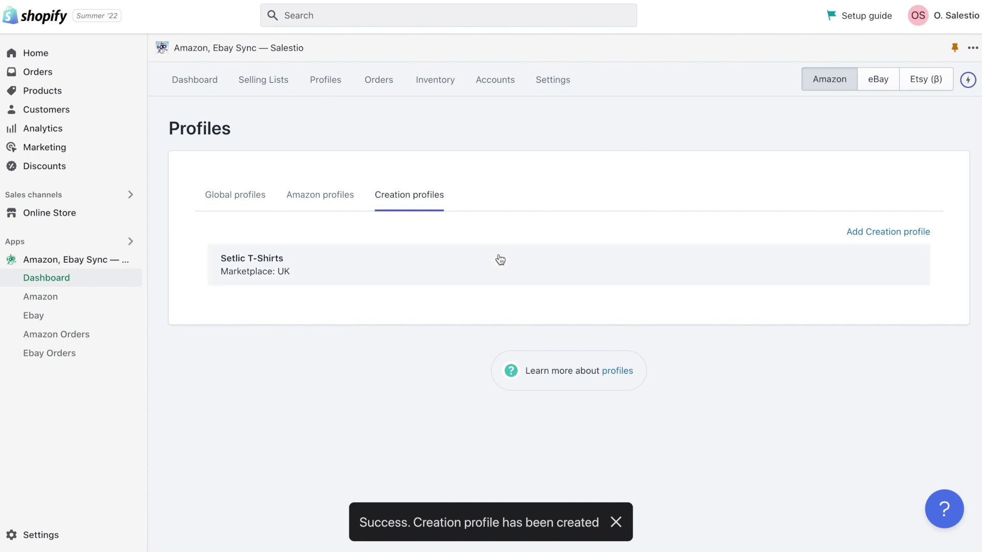
Start Amazon profile Create TShirt: Single mode, United Kingdom, 5-day fulfillment latency.
click(317, 189)
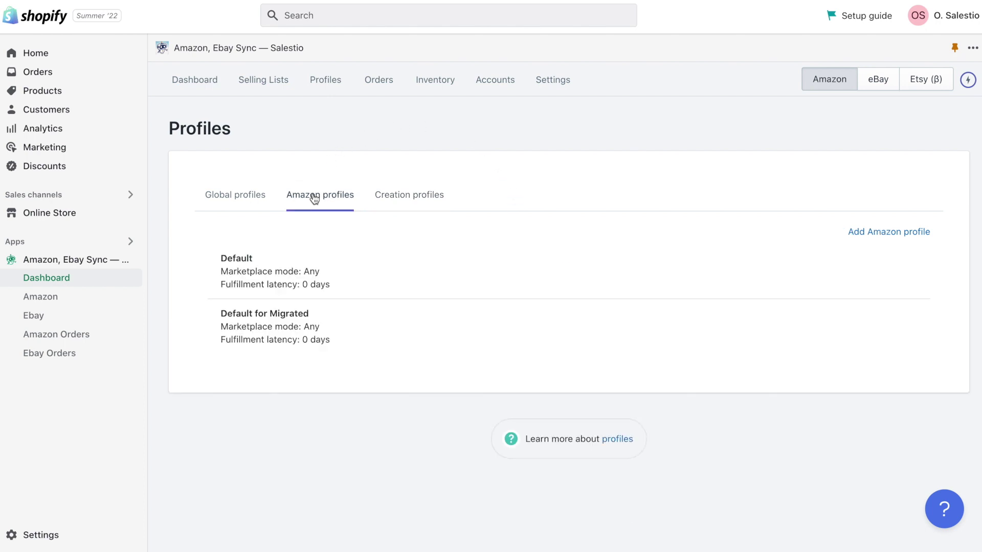
click(889, 231)
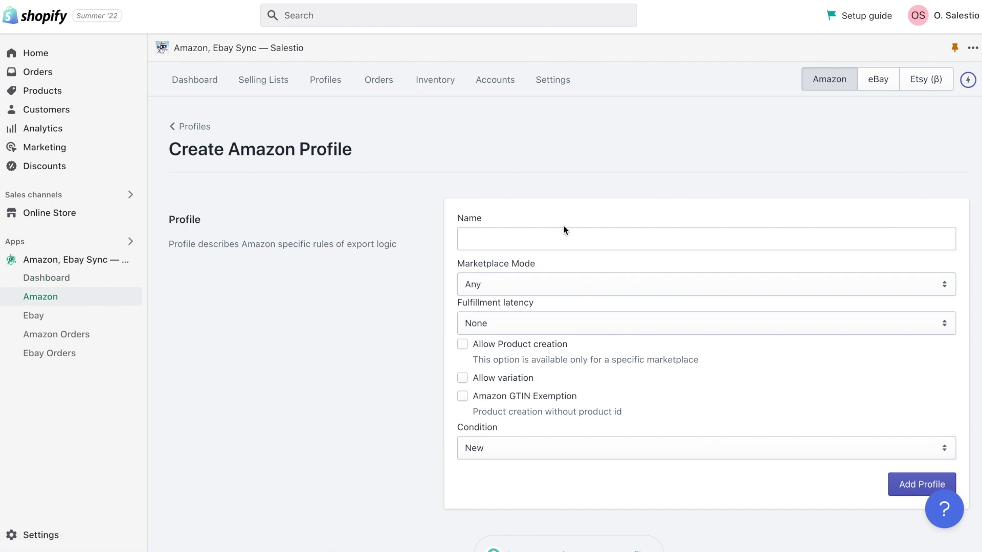
click(565, 230)
text(Create TShirt)
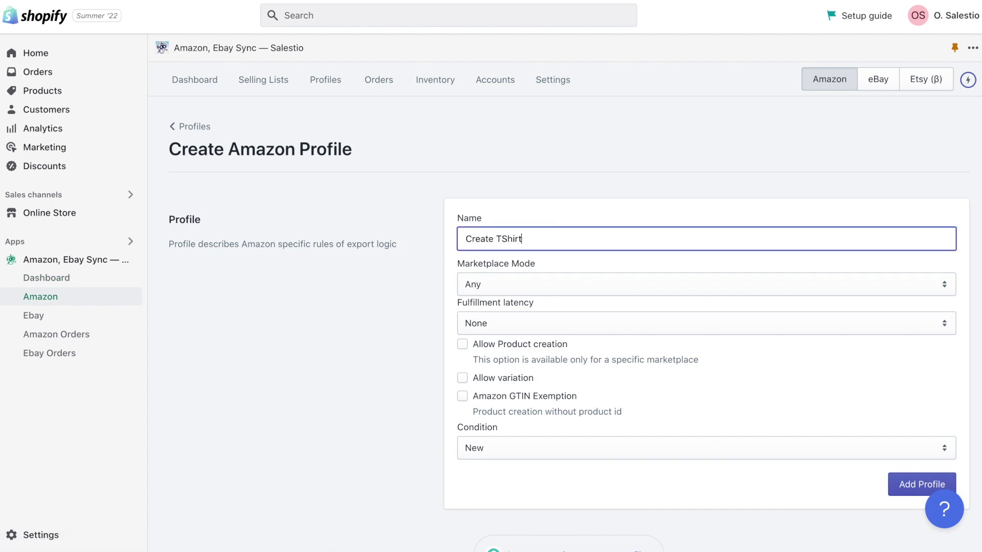
click(505, 284)
click(505, 297)
click(509, 324)
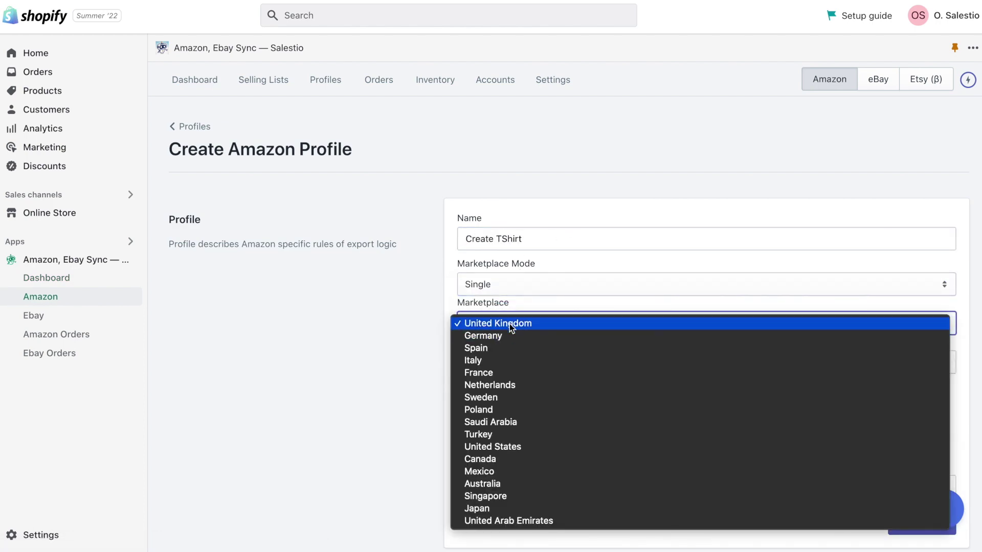
click(509, 323)
click(508, 362)
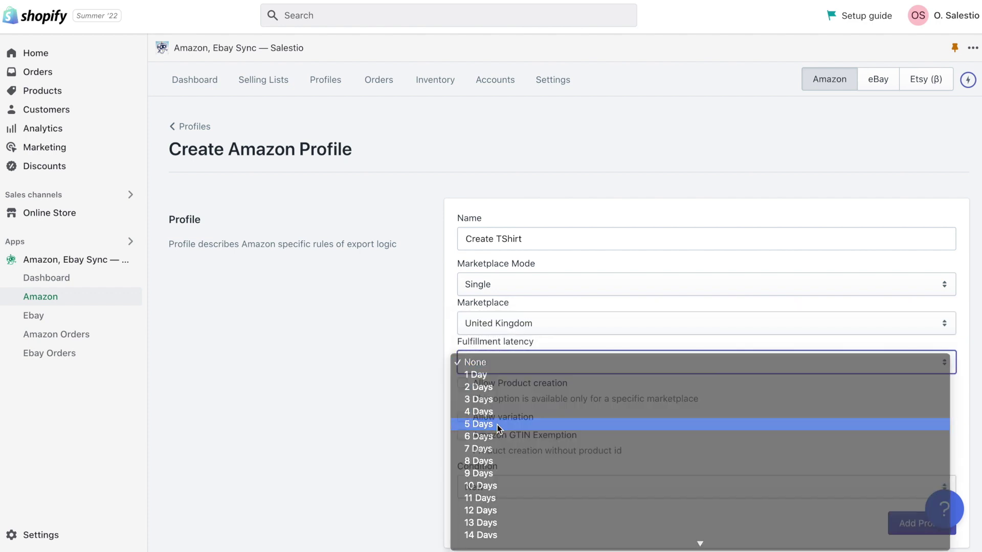
click(499, 425)
Allow creation from Setlic T-Shirts, variations, GTIN exemption, condition New, and add the profile.
click(487, 384)
click(490, 433)
key(Escape)
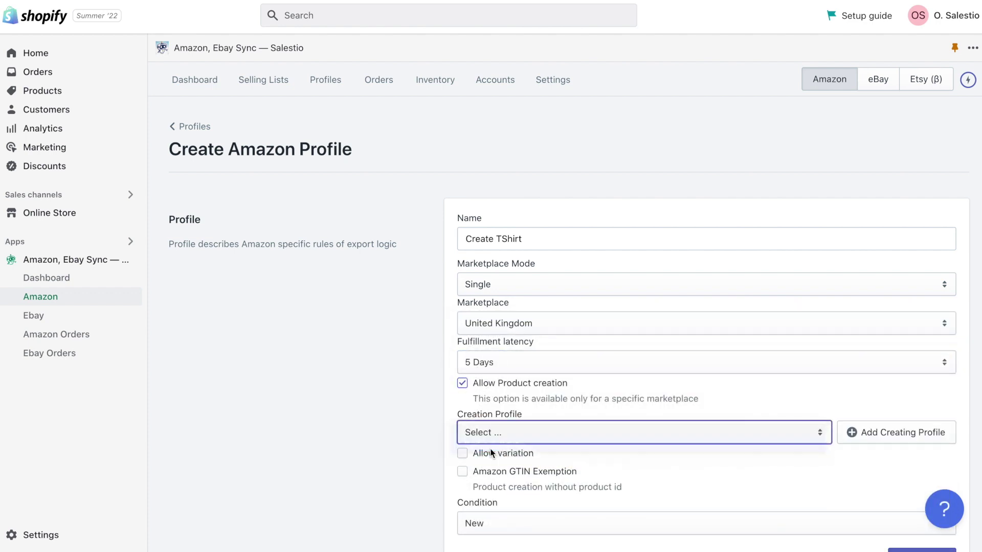
click(490, 453)
click(497, 454)
click(514, 472)
scroll(514, 486, down, 2)
click(487, 454)
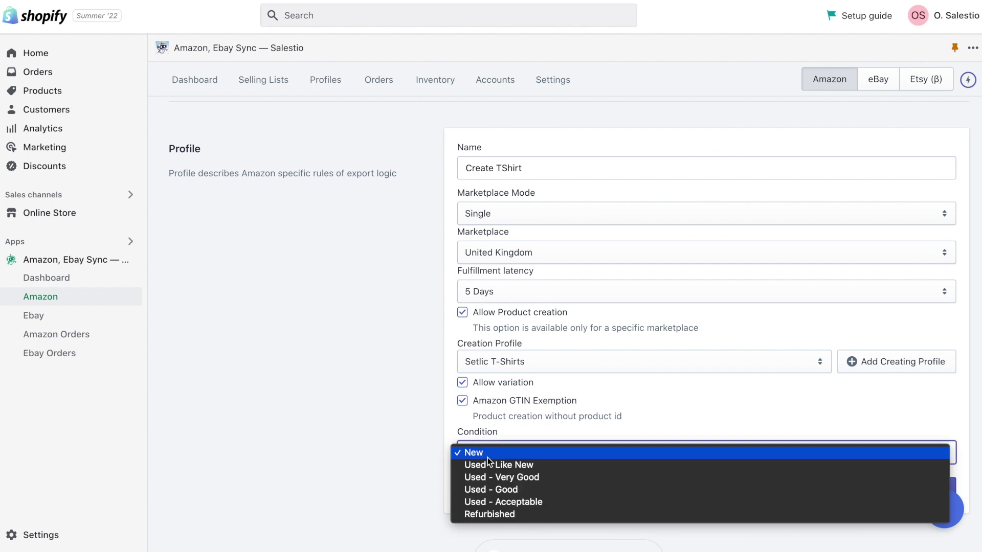
click(487, 457)
click(912, 489)
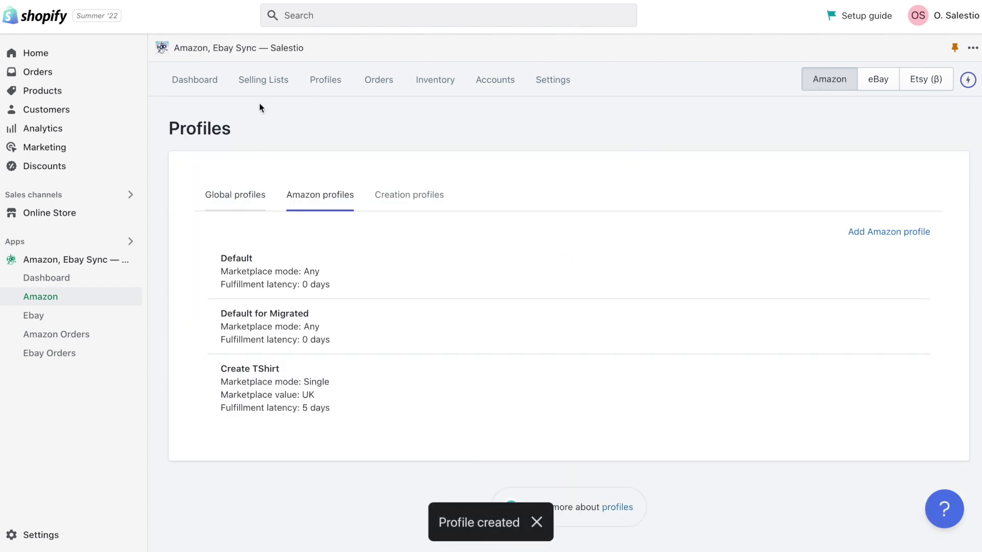
Start a new selling list named 'Create T-Shirt' on the store's Amazon account.
click(253, 79)
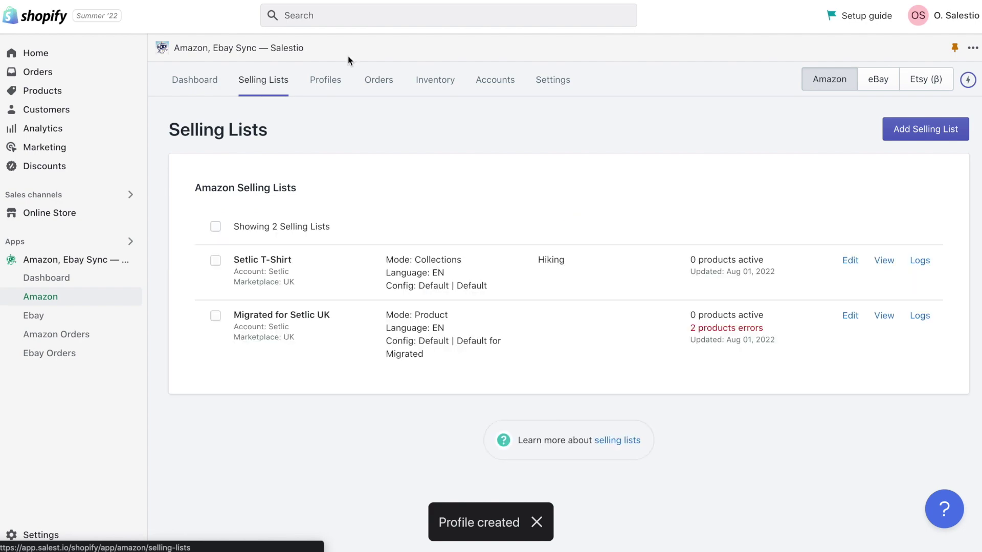
click(913, 128)
click(544, 254)
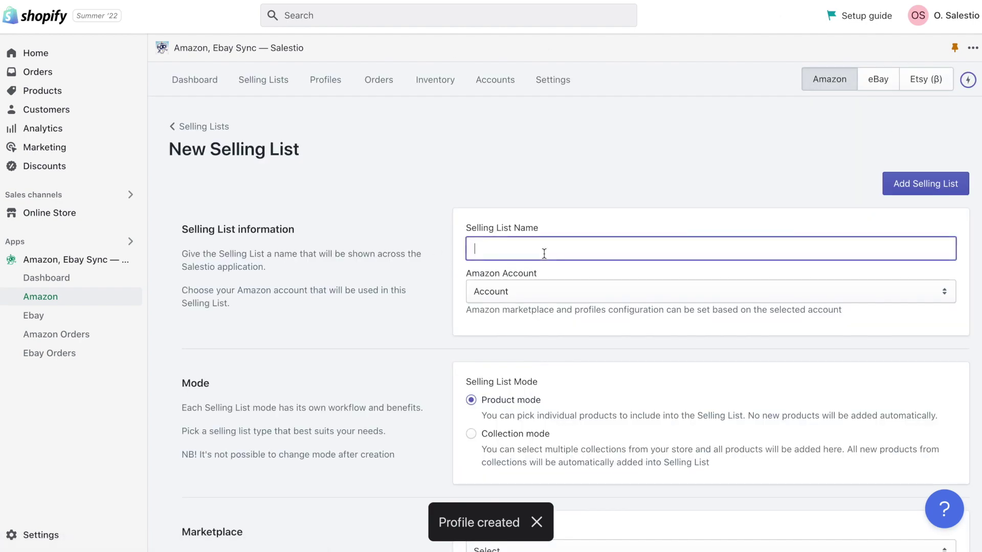
text(Create T-Shirt)
click(536, 292)
click(536, 305)
Keep United Kingdom and Default global profile, choose Amazon profile Create TShirt, and add the list.
scroll(567, 405, down, 3)
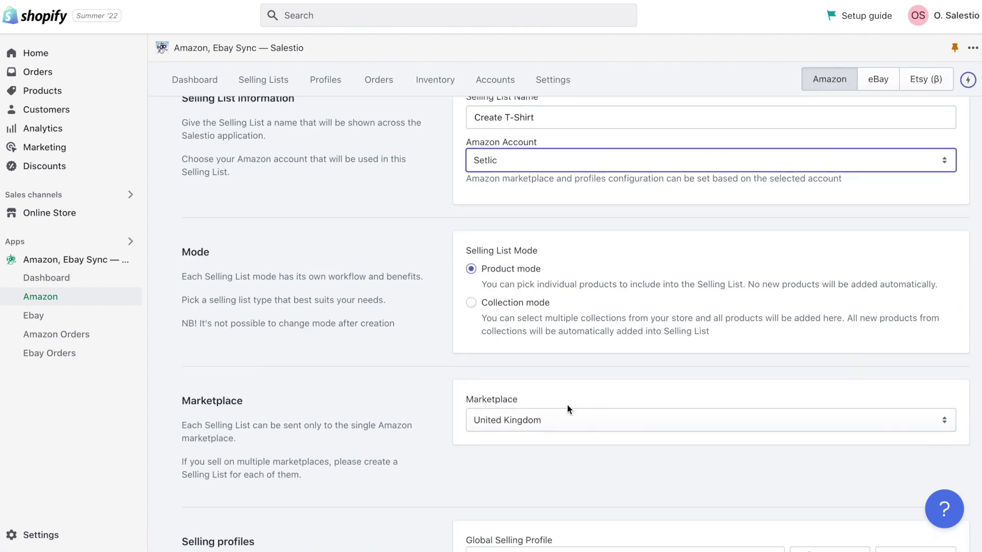
click(508, 397)
click(509, 397)
scroll(504, 436, down, 5)
click(518, 387)
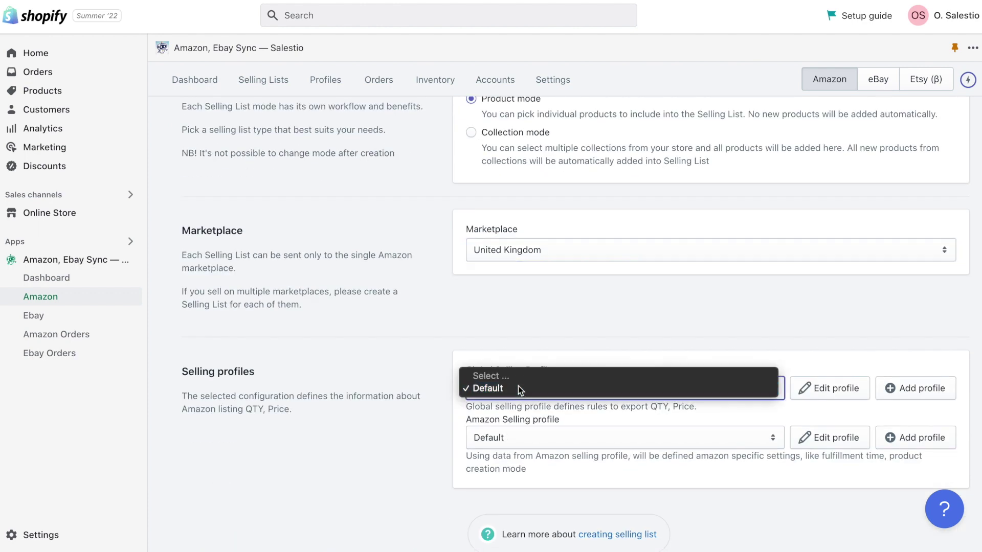
click(518, 388)
click(518, 438)
click(491, 461)
scroll(697, 238, up, 6)
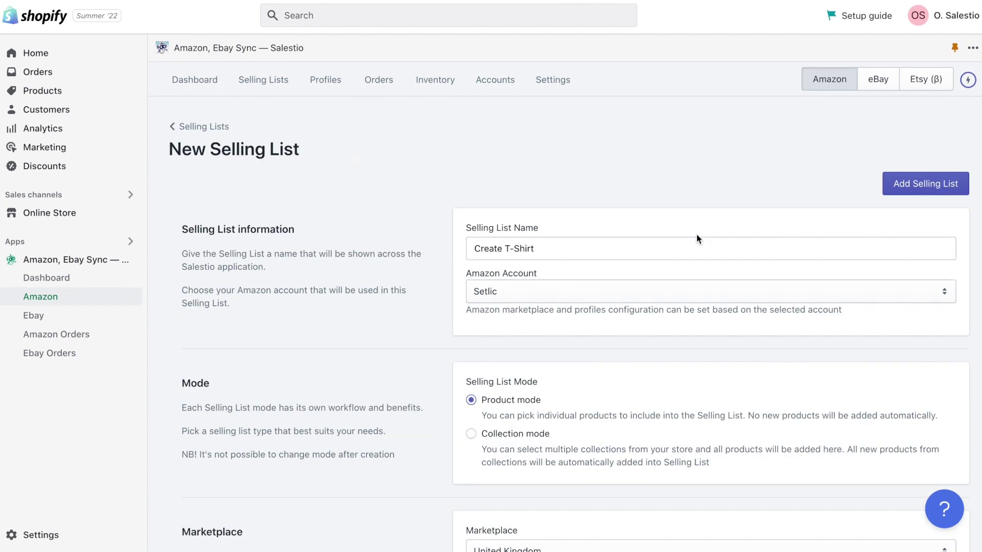
click(936, 180)
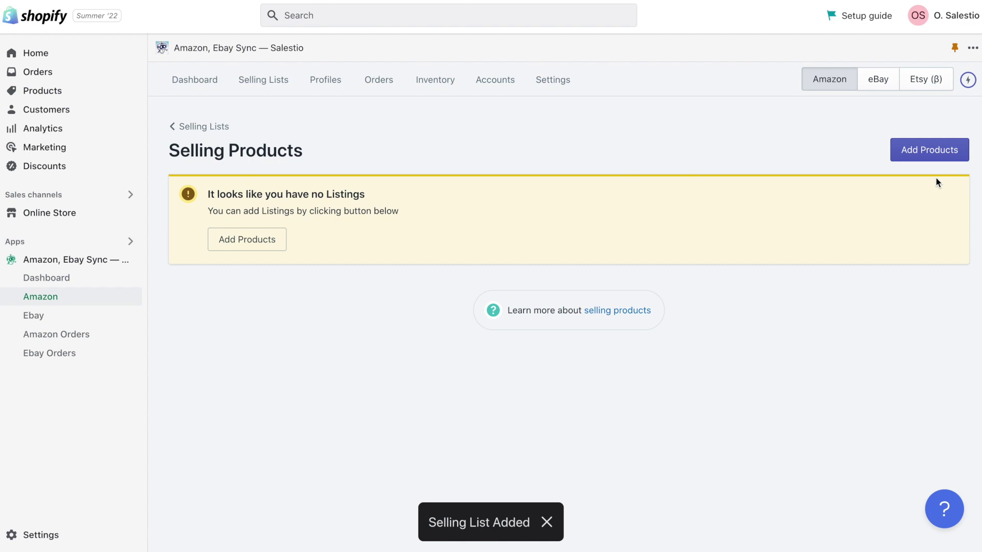
Add the three Ukraine T-shirts to the Create T-Shirt list.
click(270, 243)
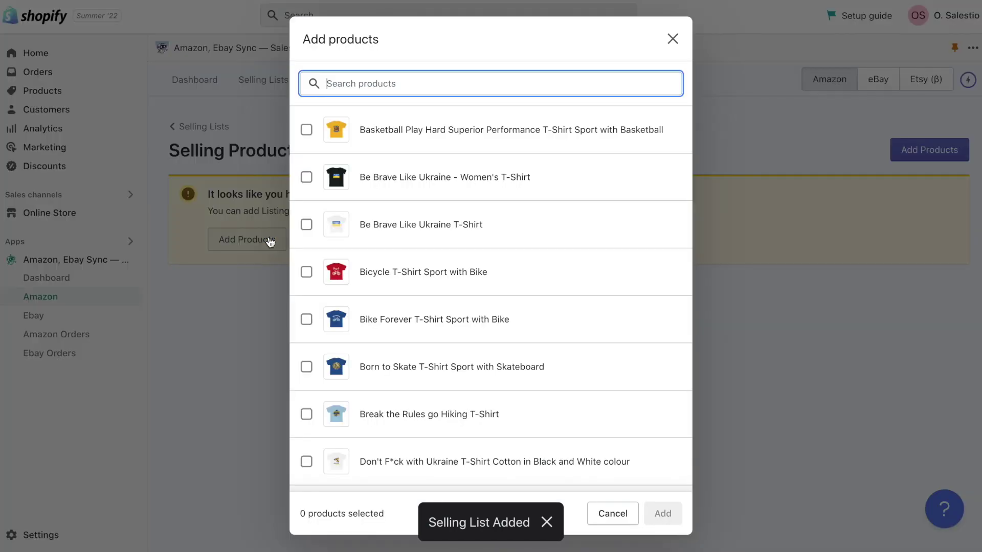
scroll(371, 305, down, 10)
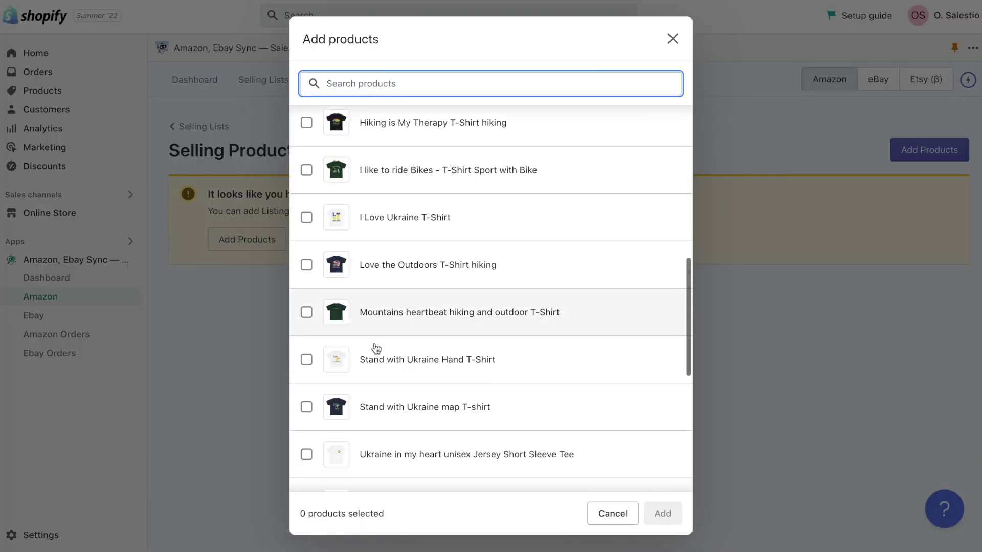
drag(305, 336, 328, 393)
click(306, 478)
scroll(317, 409, down, 3)
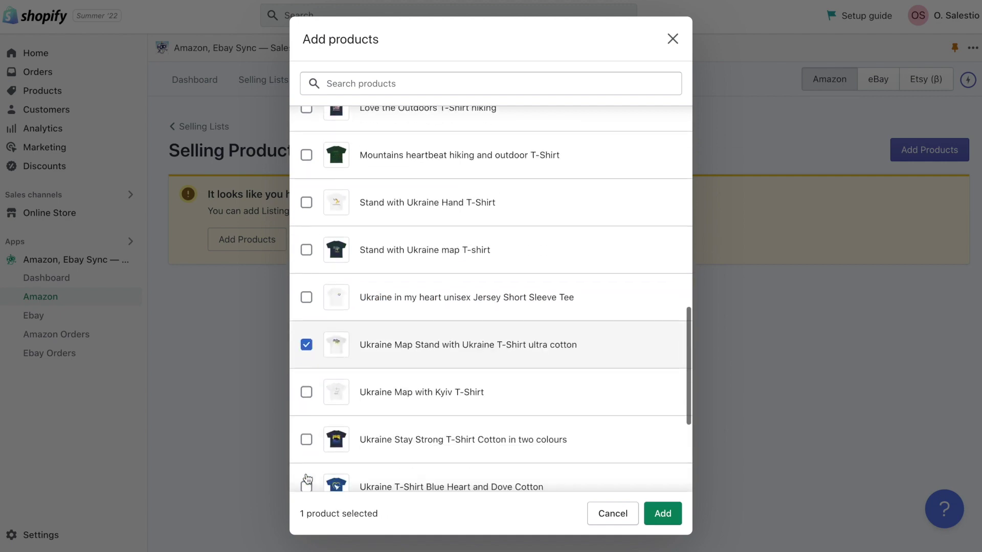
click(307, 202)
scroll(443, 391, down, 4)
click(307, 419)
click(656, 507)
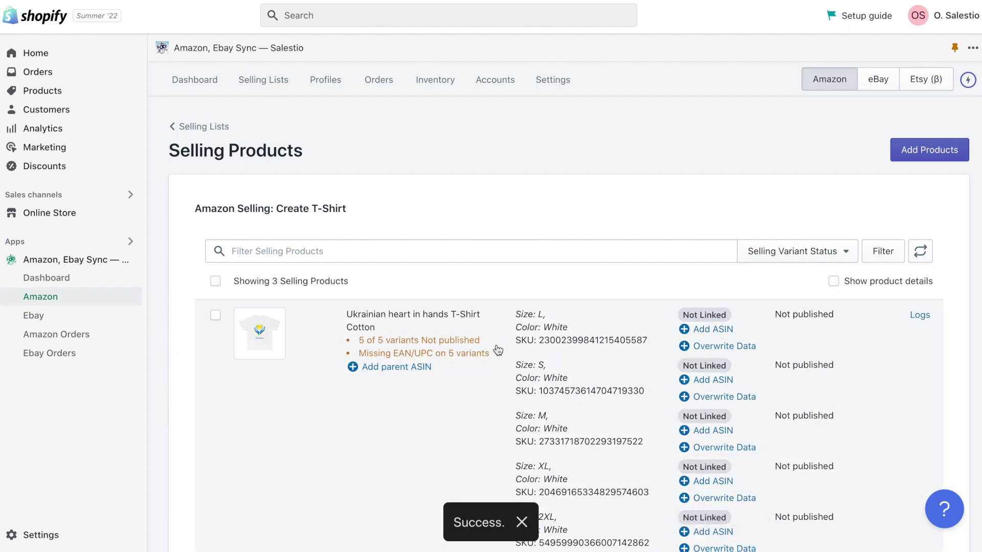
Select all three listed products and send them to Amazon.
scroll(498, 350, down, 12)
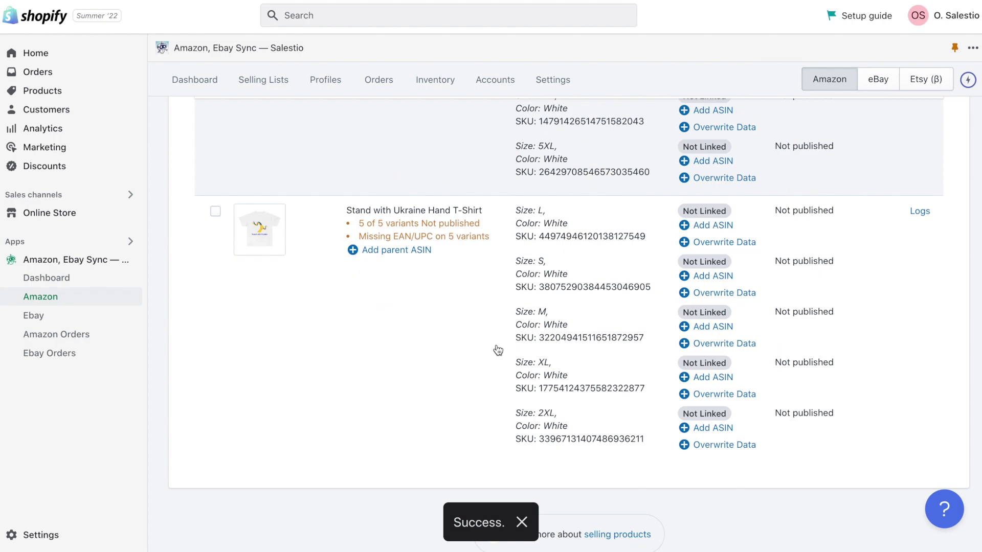
scroll(497, 350, up, 12)
click(215, 261)
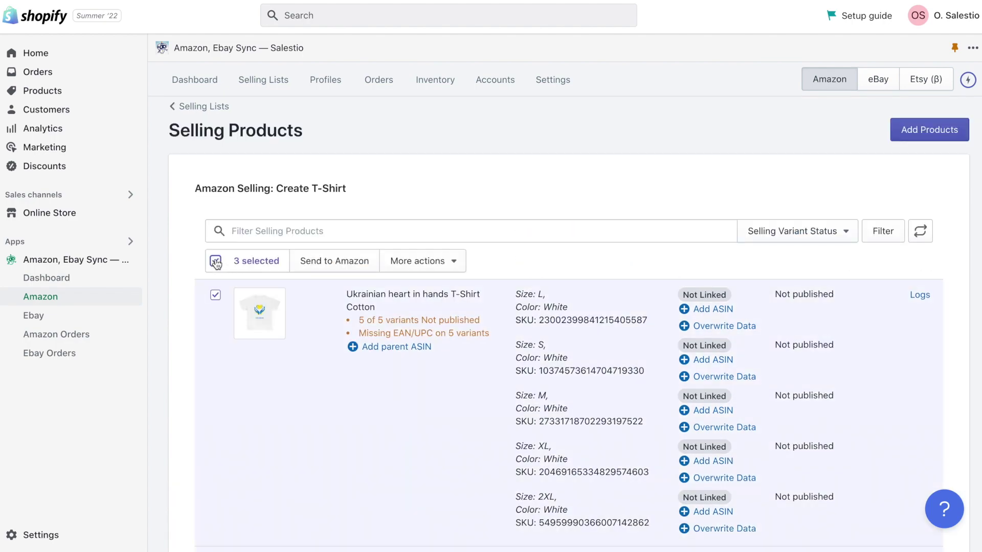
scroll(344, 351, down, 10)
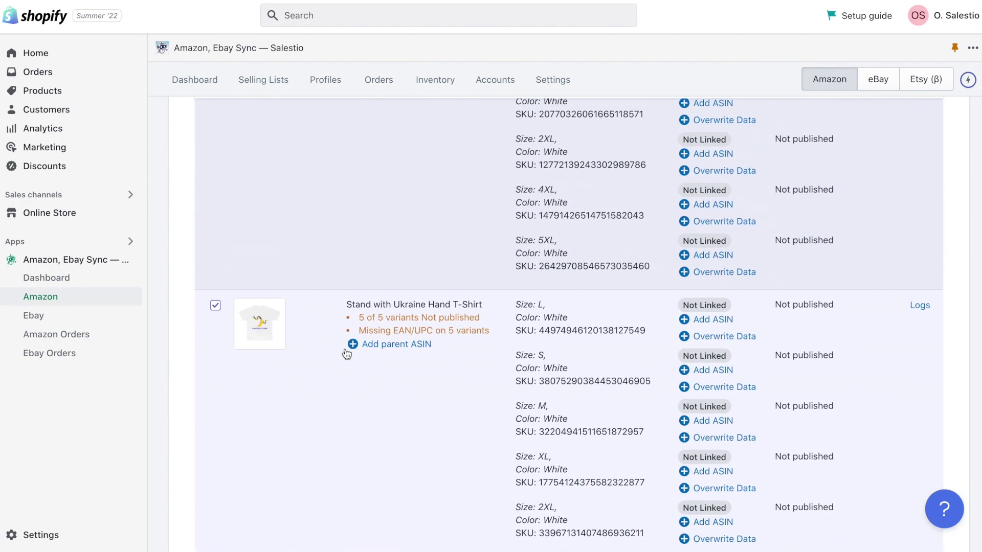
scroll(345, 352, up, 10)
click(345, 237)
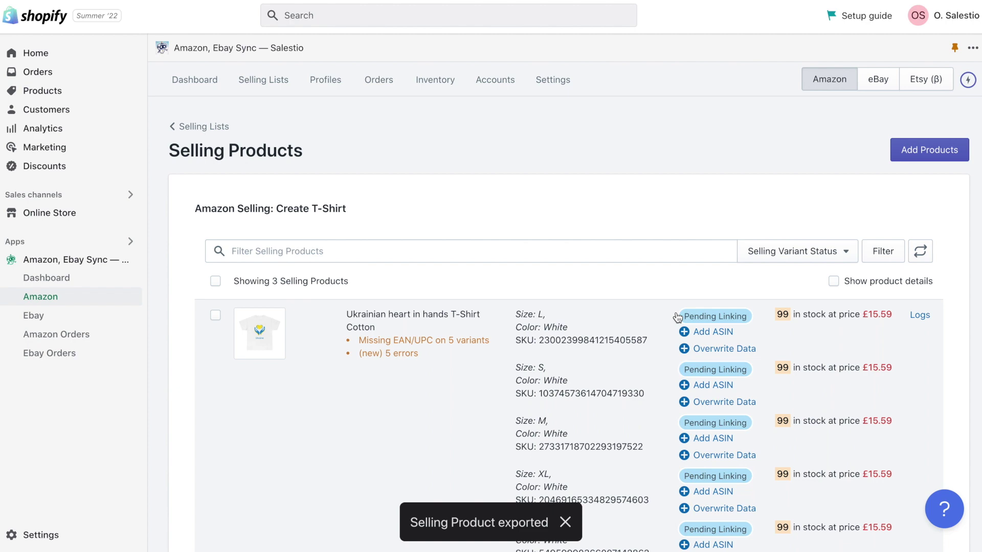
Wait for the export status, then view the Logs for the Ukrainian heart in hands T-Shirt Cotton.
scroll(708, 321, down, 15)
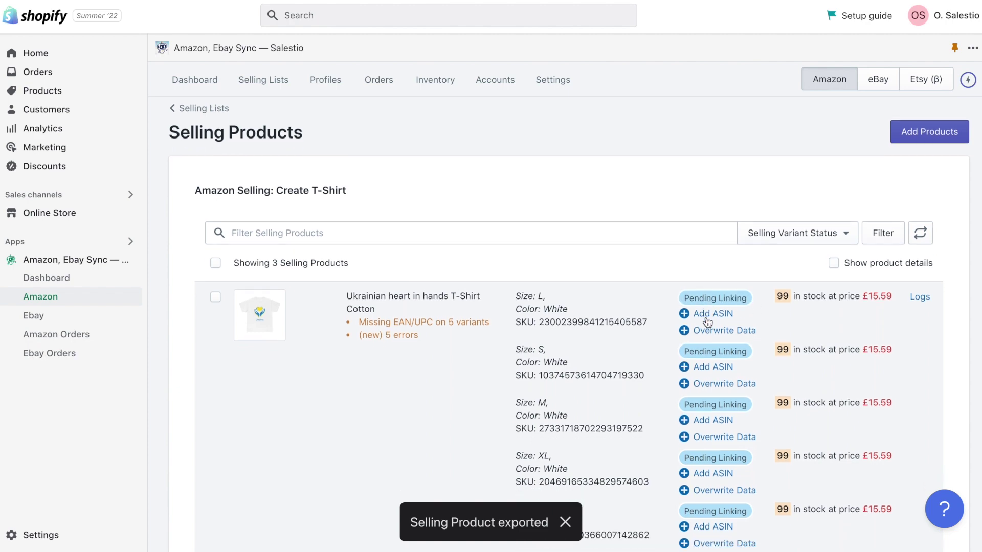
scroll(707, 321, up, 15)
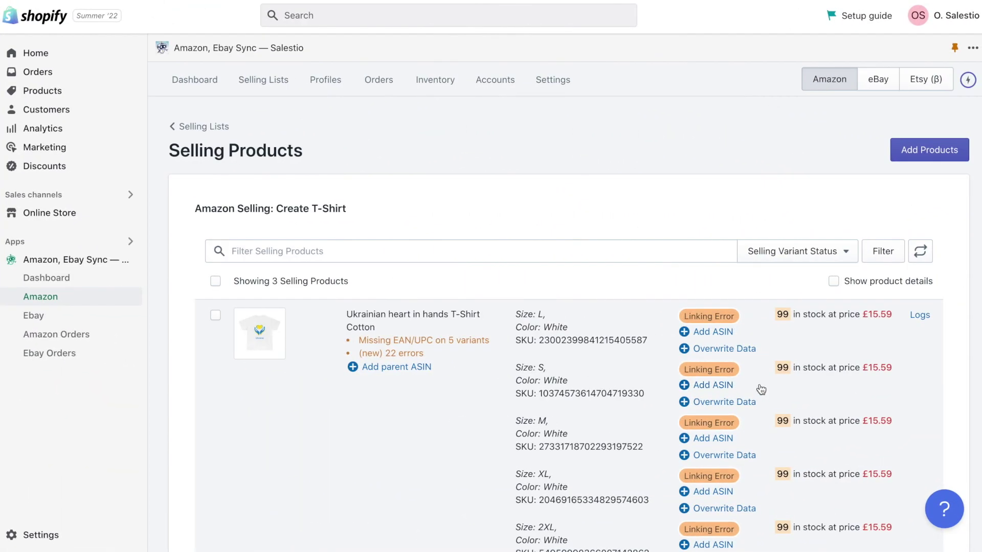
scroll(757, 391, down, 15)
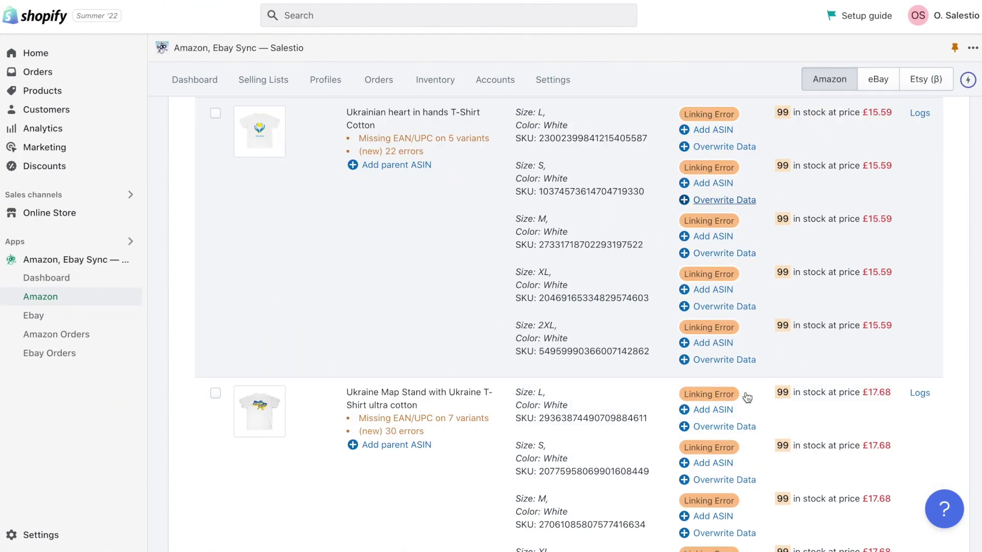
scroll(748, 398, up, 14)
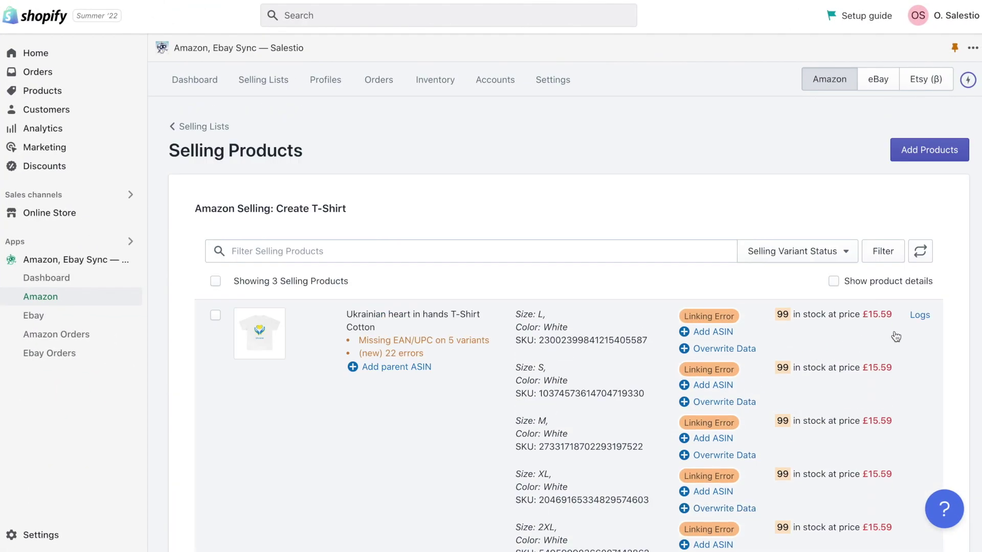
click(919, 315)
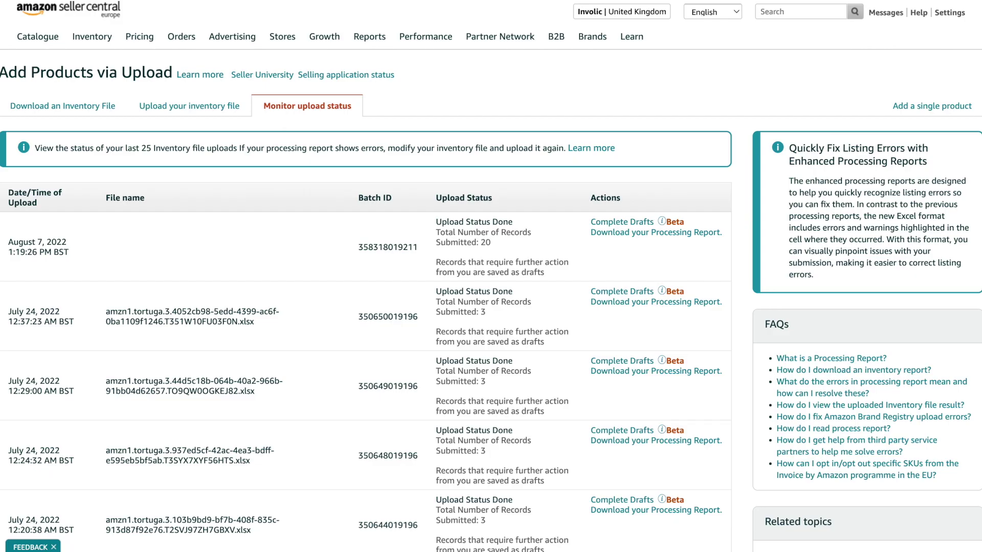
Open Complete Your Drafts in a new tab and view the heart-in-hands draft's Offer details.
mouse_move(40, 43)
right_click(52, 83)
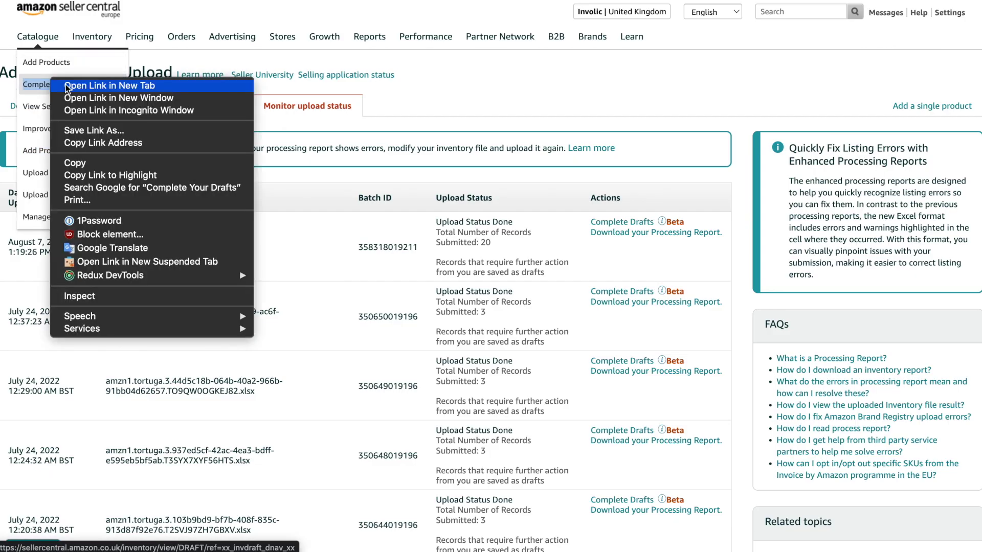
click(93, 86)
key(ctrl+Tab)
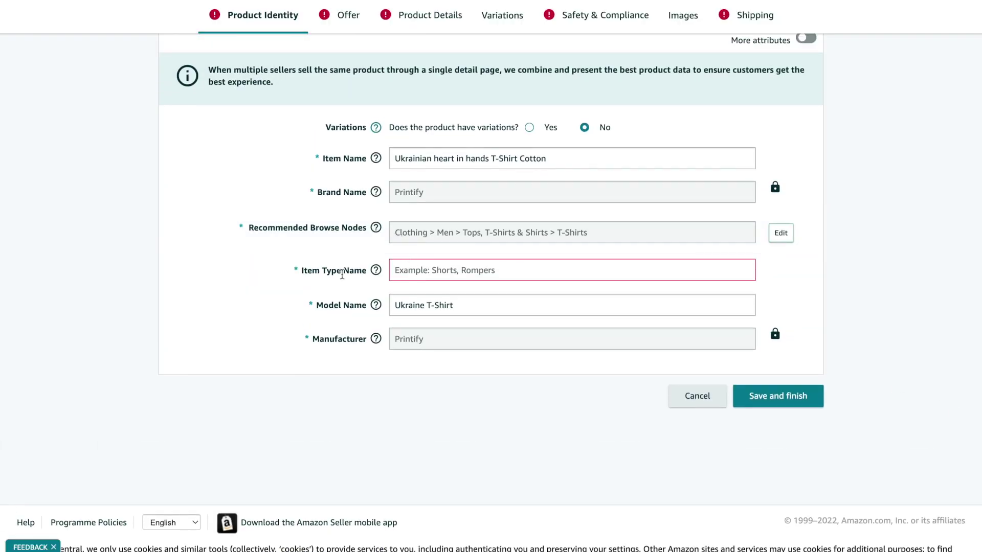
click(354, 30)
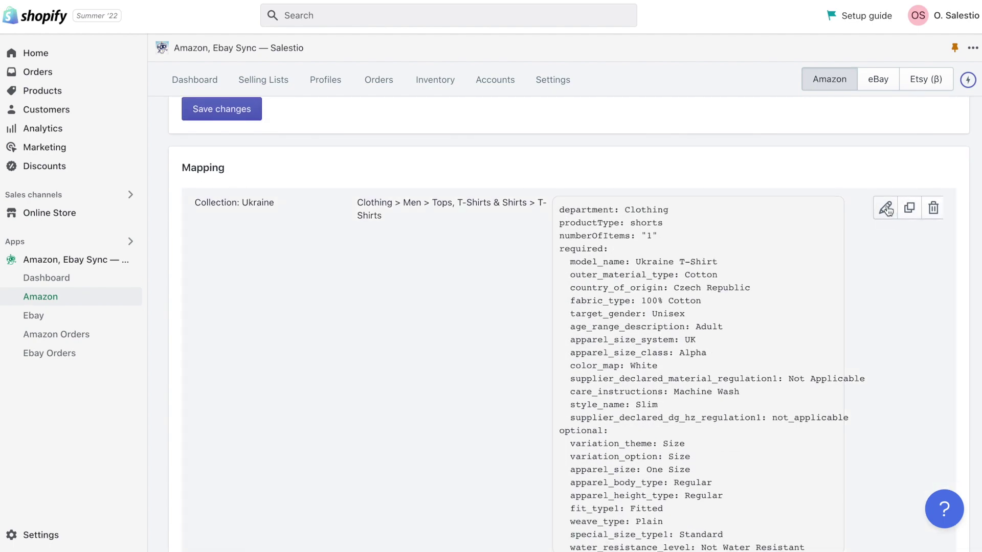
Set the Ukraine mapping's Water Resistance Level to not_water_resistant and save the creation profile.
click(886, 210)
scroll(728, 389, down, 10)
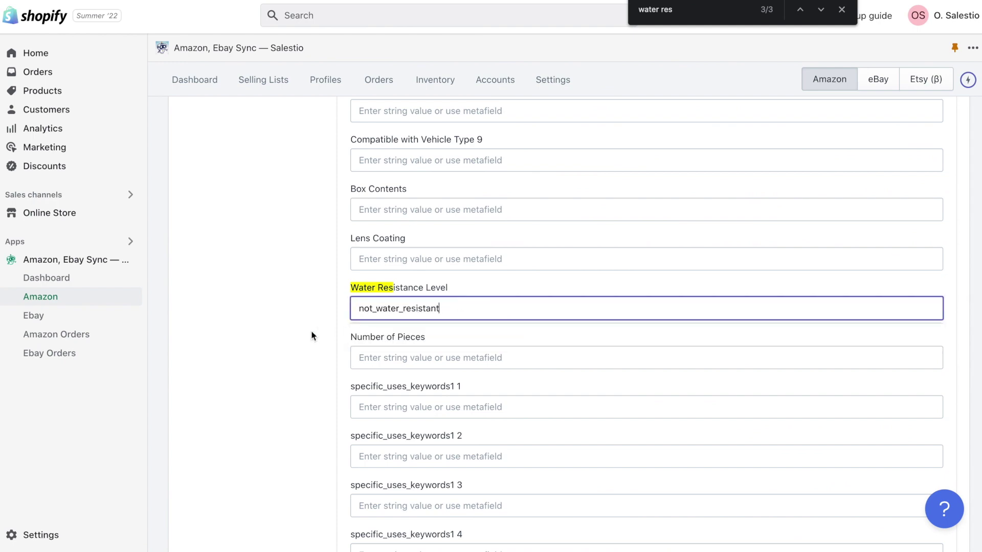
click(300, 332)
click(842, 10)
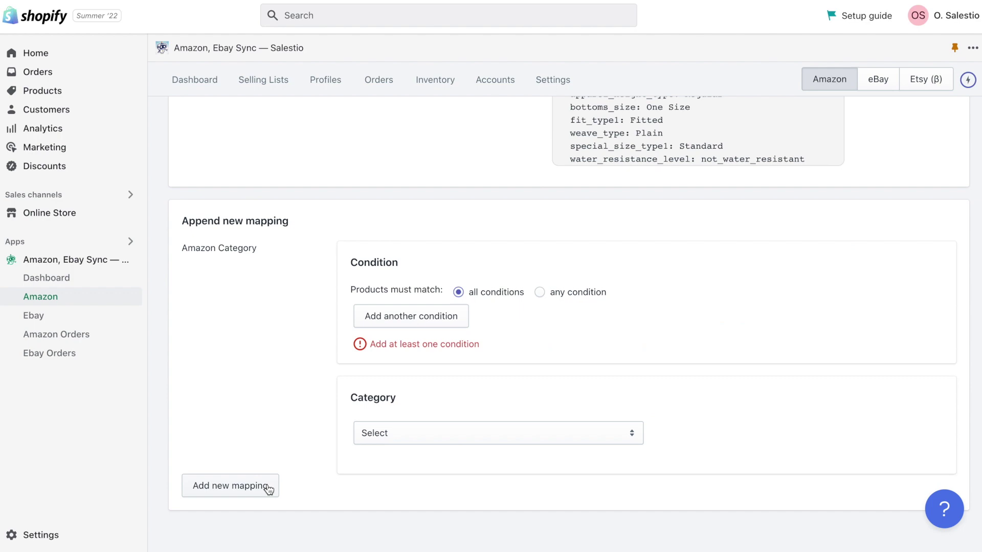
scroll(499, 229, up, 8)
scroll(499, 229, down, 8)
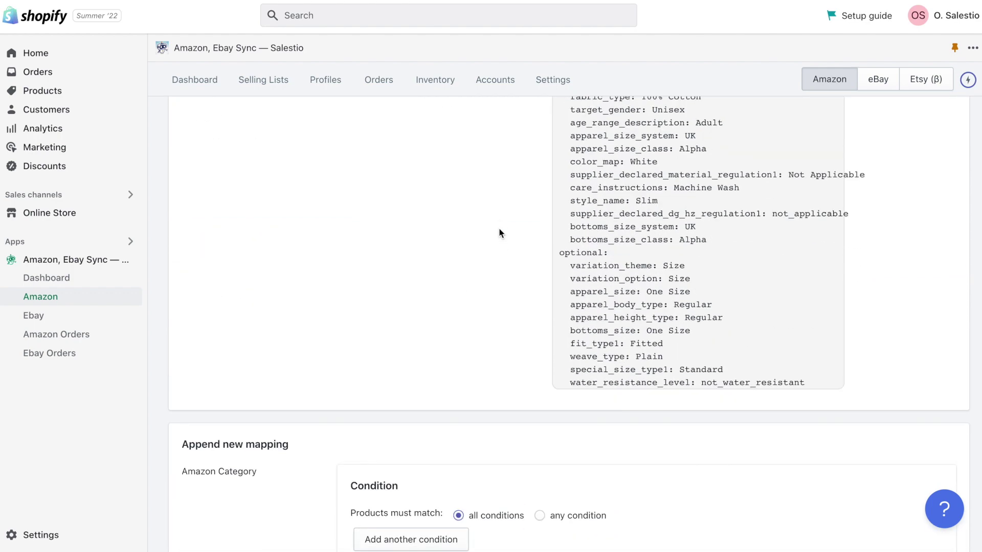
scroll(195, 100, up, 9)
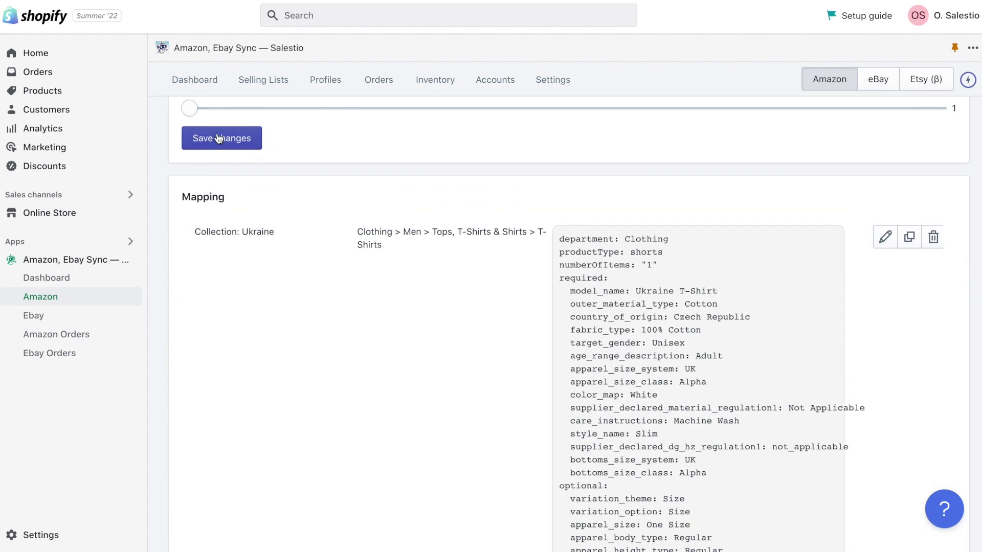
click(219, 139)
Send the Ukrainian heart in hands T-shirt from the Create T-Shirt list to Amazon.
click(258, 76)
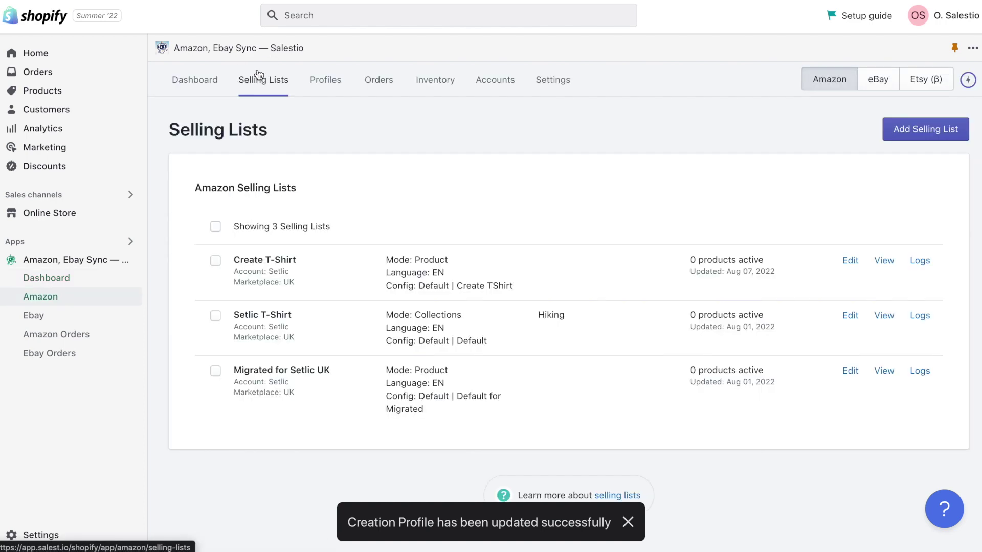
click(883, 262)
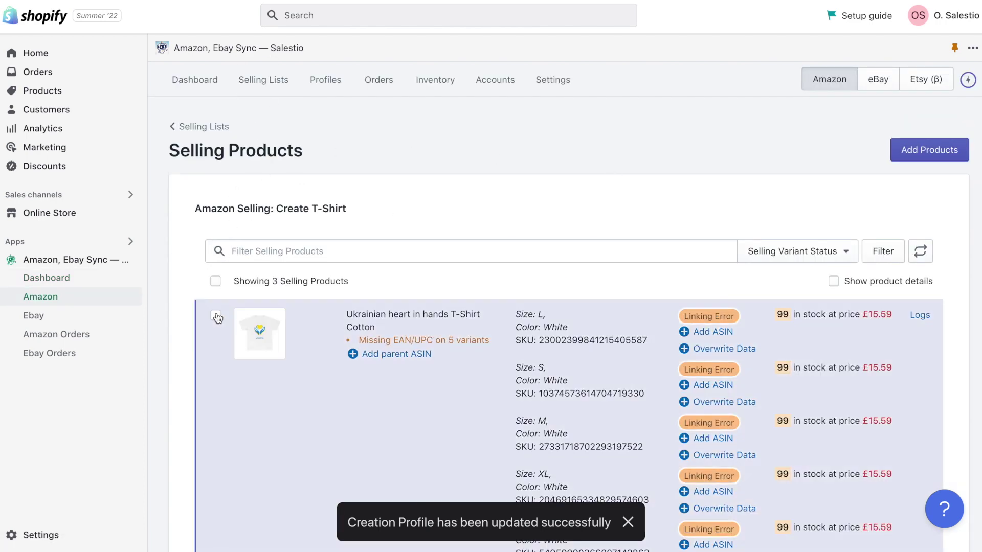
click(215, 314)
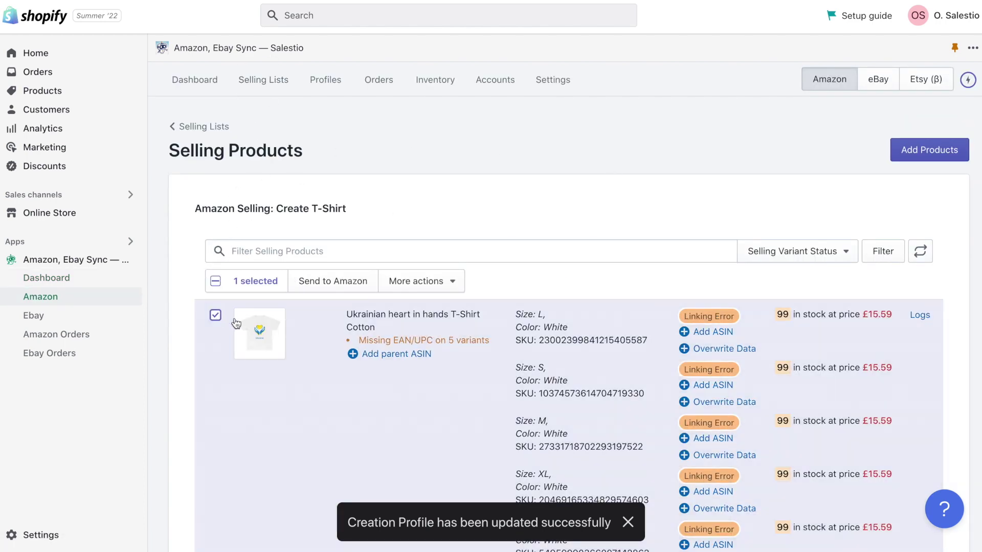
click(338, 285)
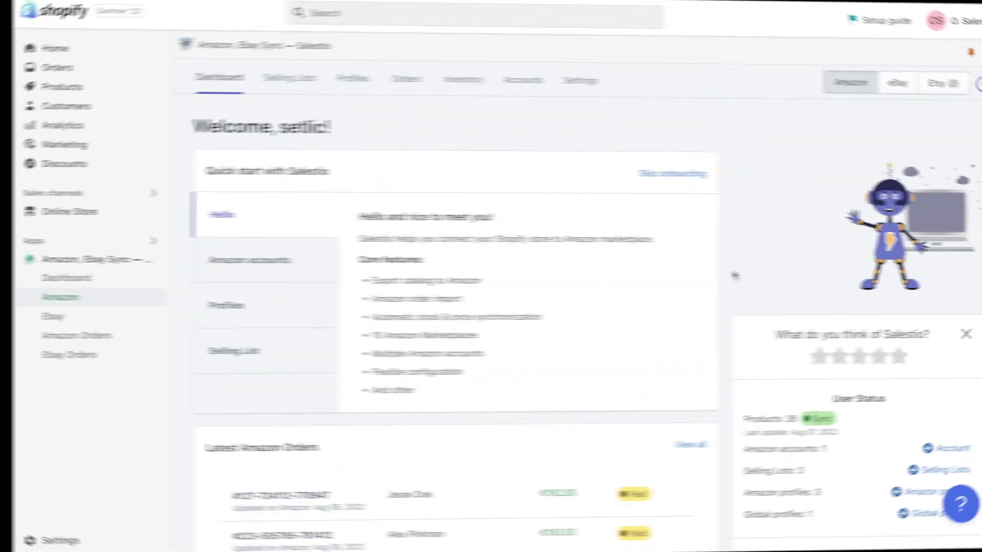
scroll(692, 309, down, 5)
scroll(404, 170, up, 5)
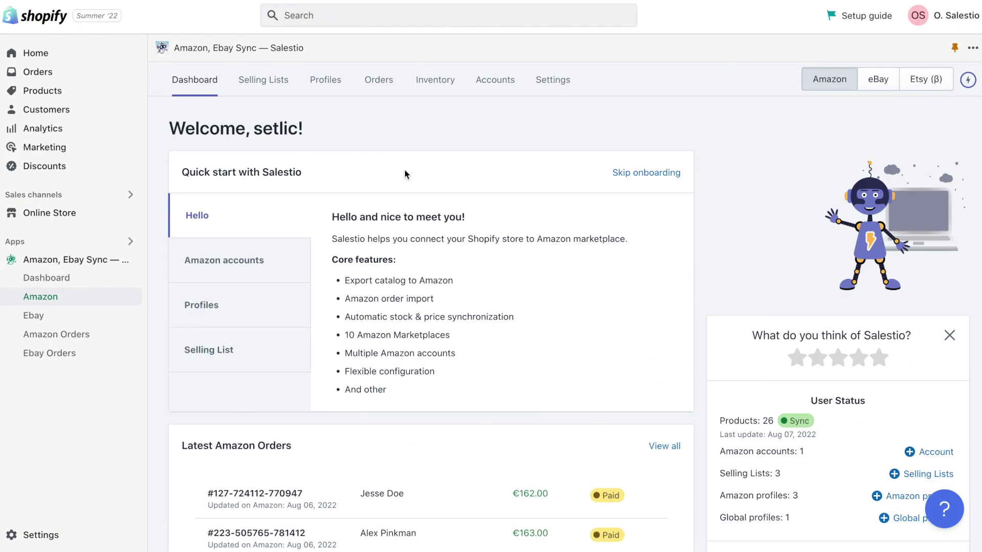
Reopen the Create T-Shirt list and check that every variant shows Linked.
click(274, 88)
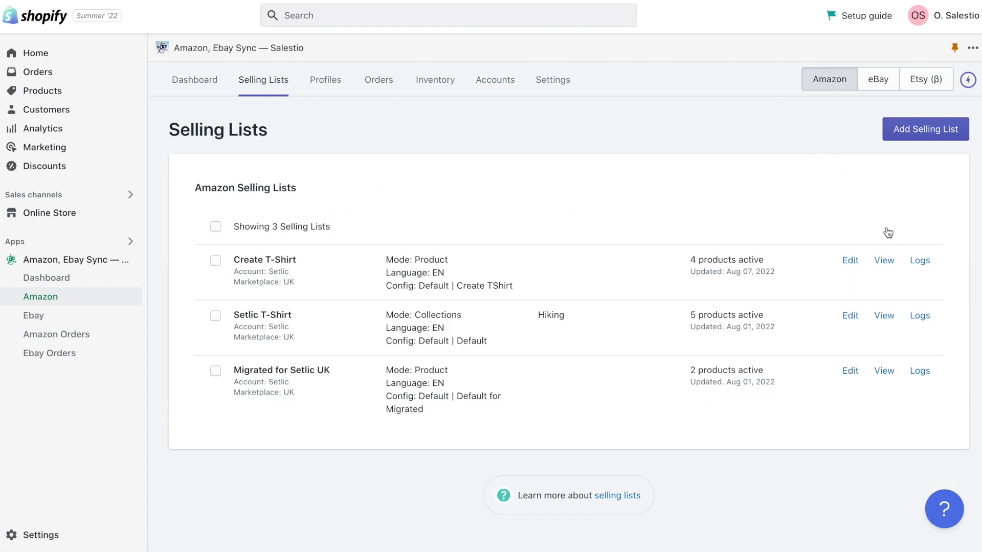
click(885, 260)
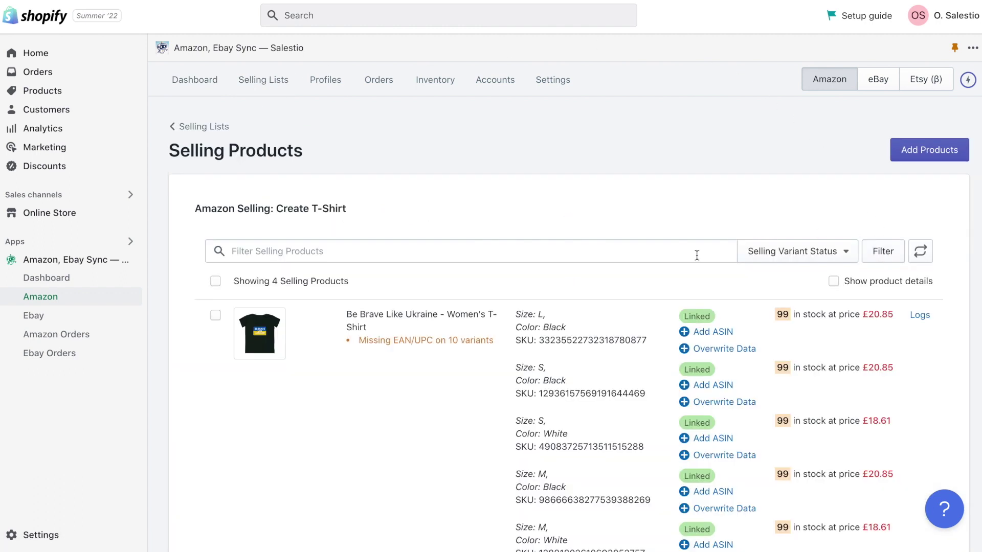
scroll(792, 448, down, 15)
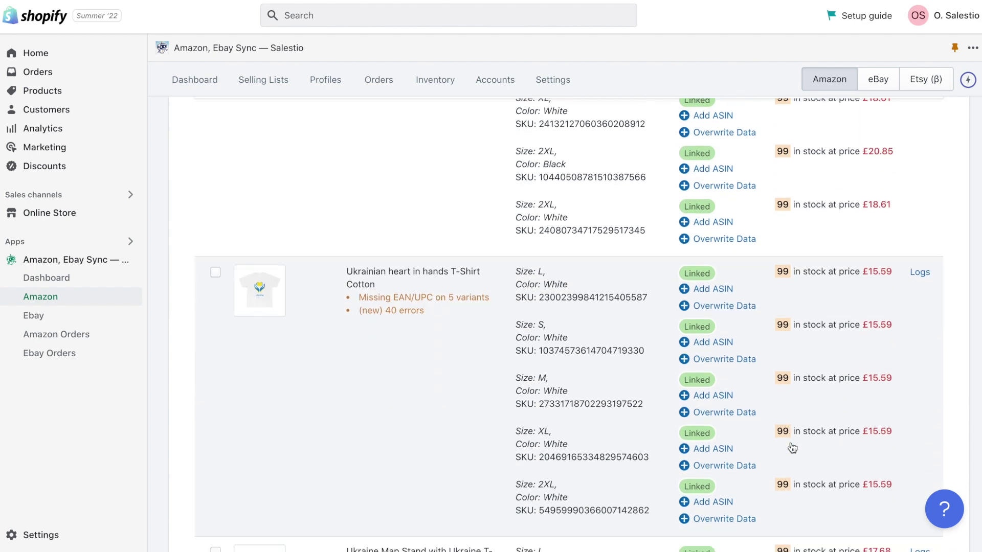
scroll(792, 448, down, 8)
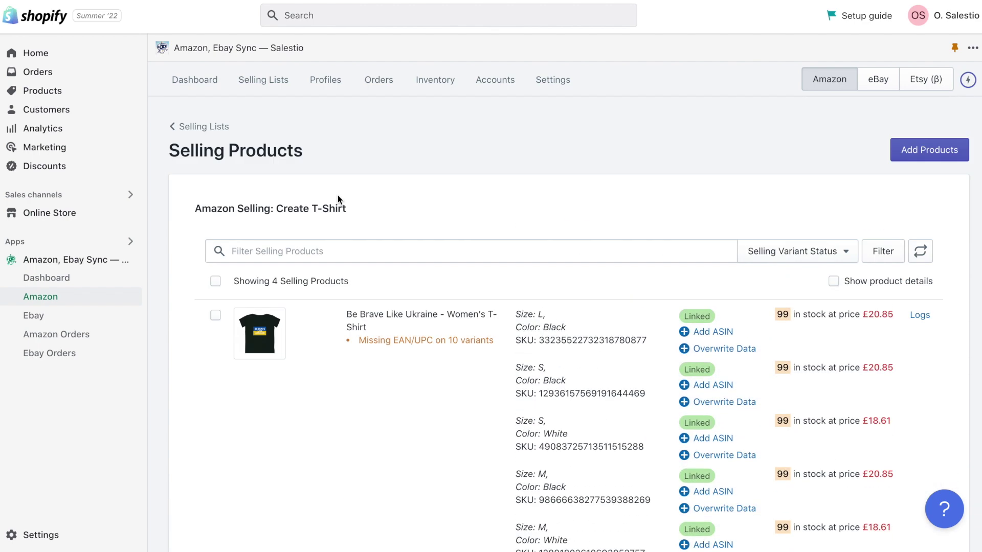
Add the black-and-white Ukraine T-shirt to the Create T-Shirt list.
click(927, 151)
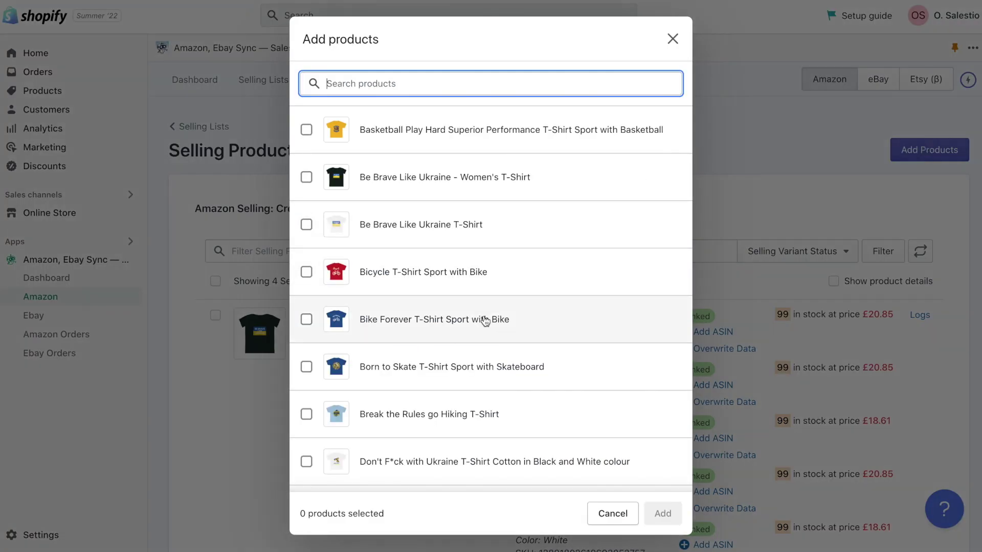
scroll(483, 321, down, 2)
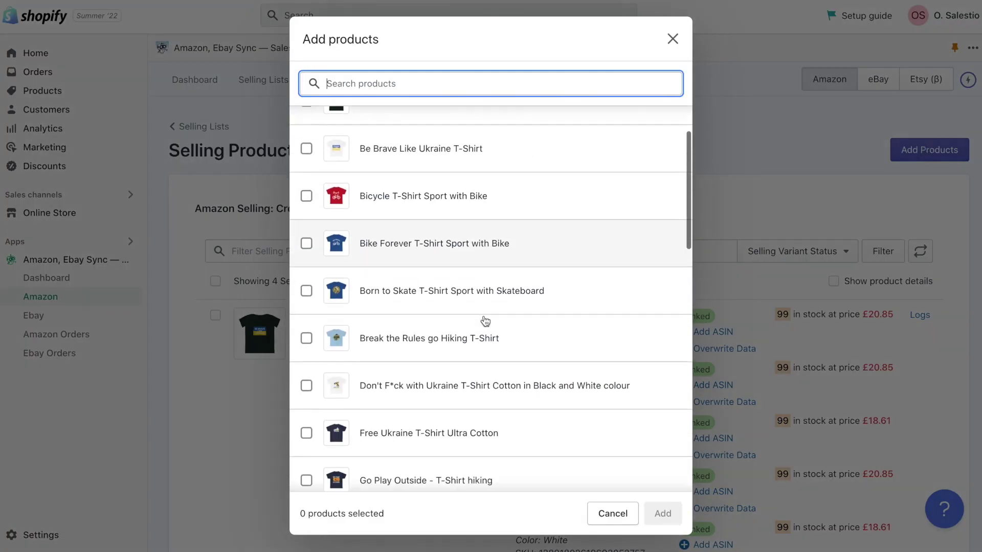
click(476, 394)
click(675, 518)
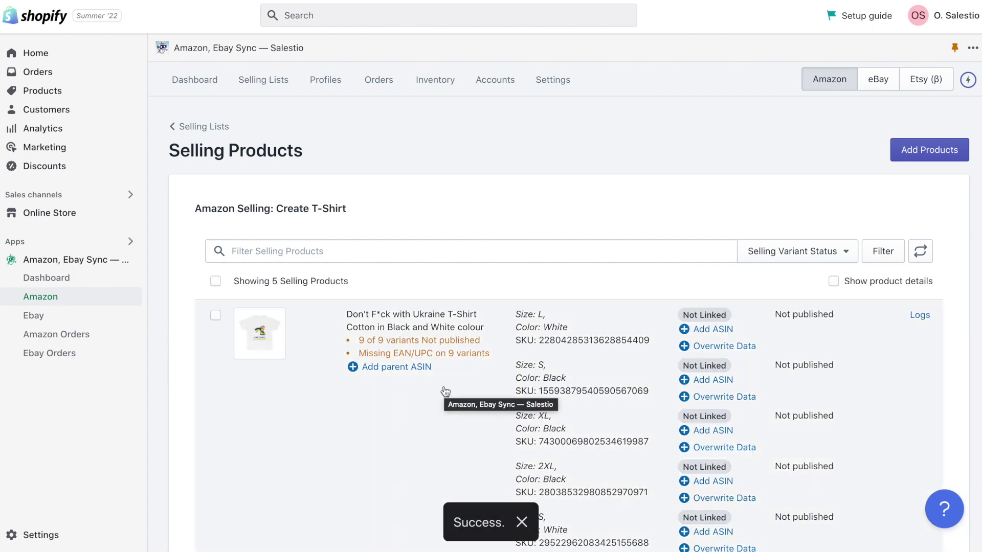
Send the newly added Ukraine T-shirt to Amazon and refresh the list statuses.
click(216, 316)
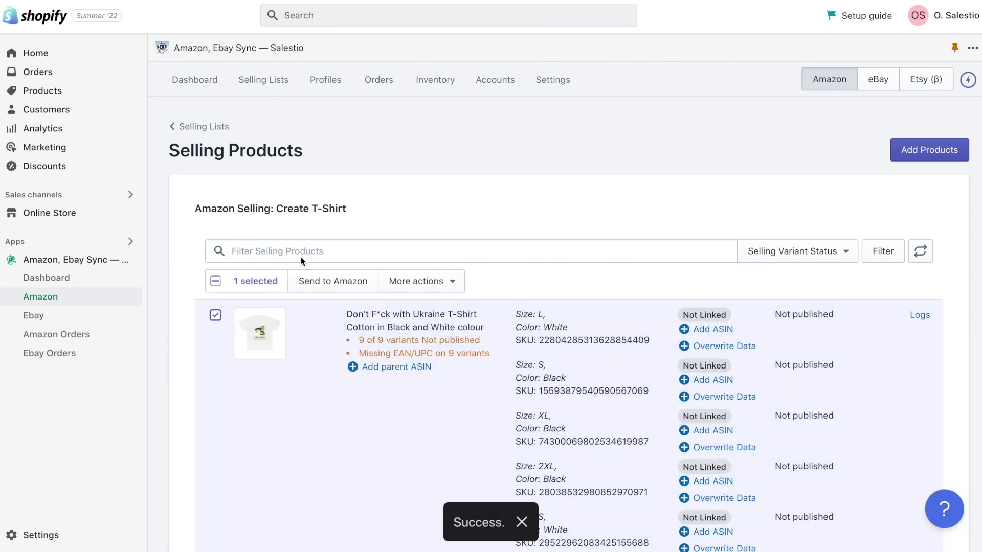
click(322, 284)
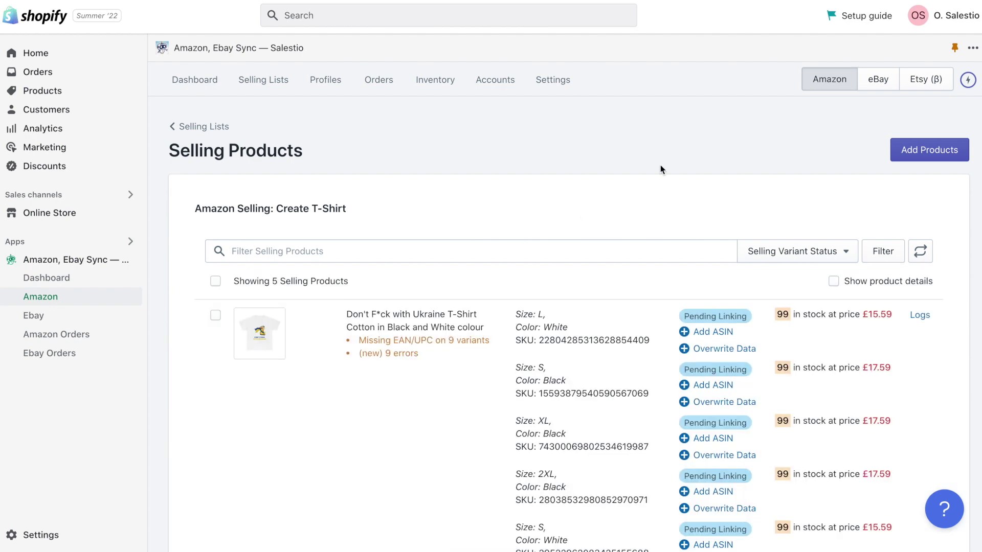
click(921, 254)
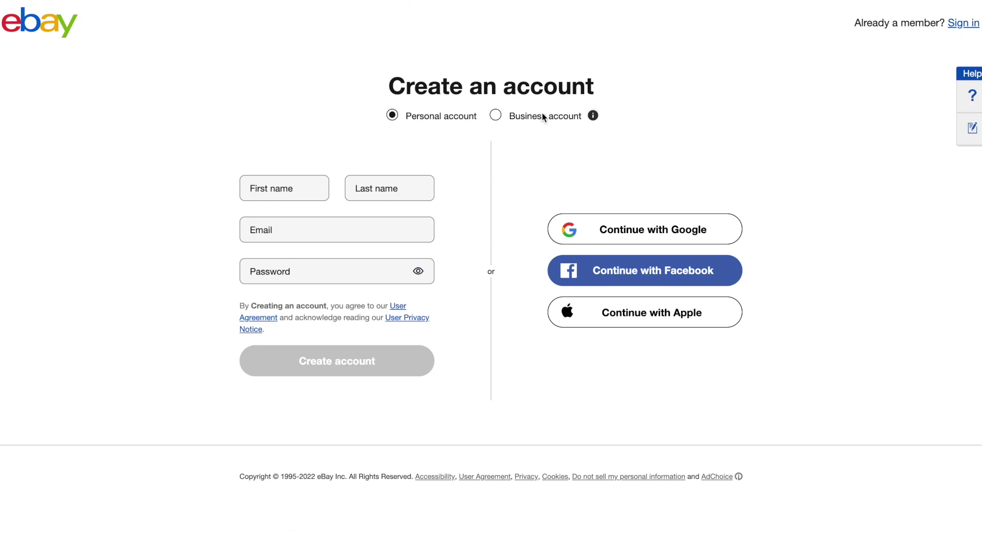
Choose business registration, then assign a new eBay account with its alias in Live mode.
click(495, 115)
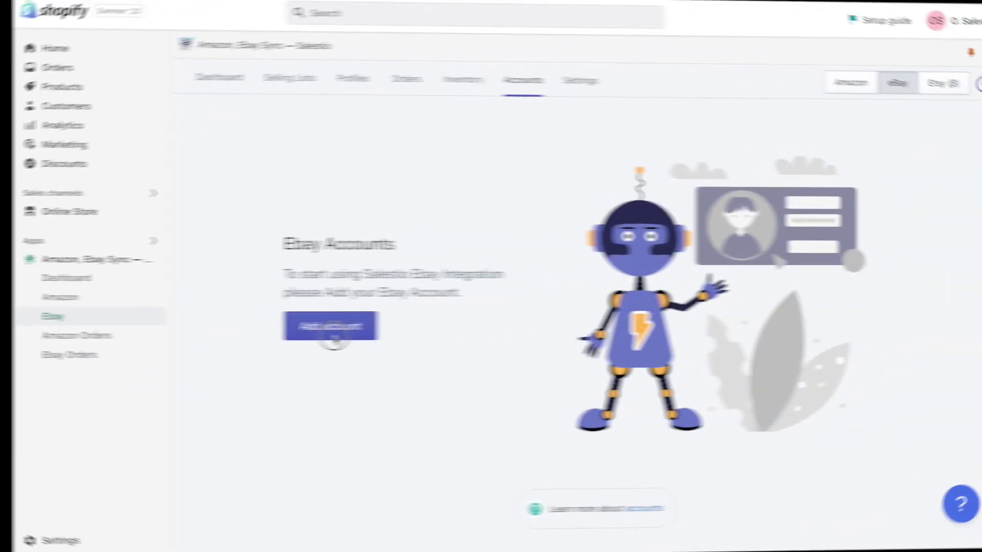
click(307, 332)
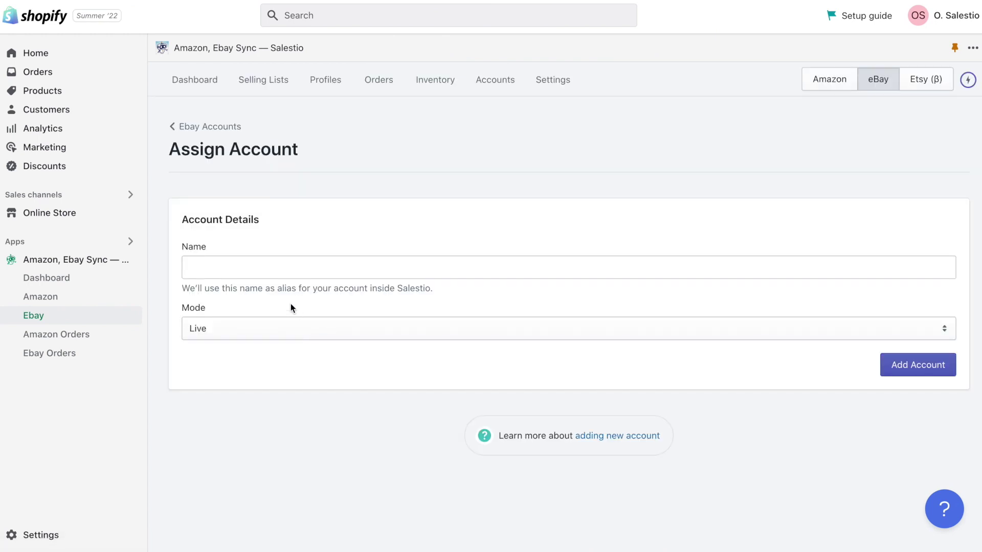
click(277, 270)
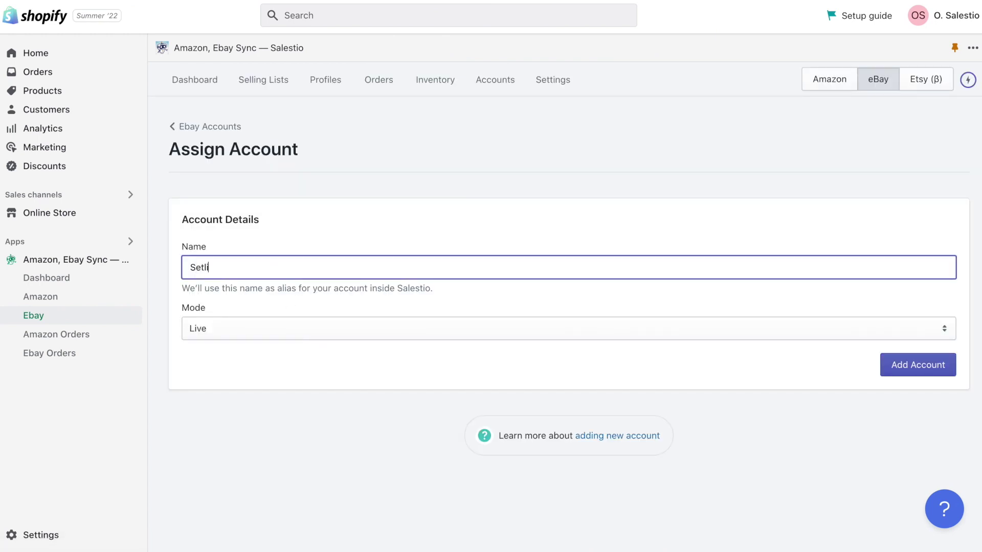
click(935, 372)
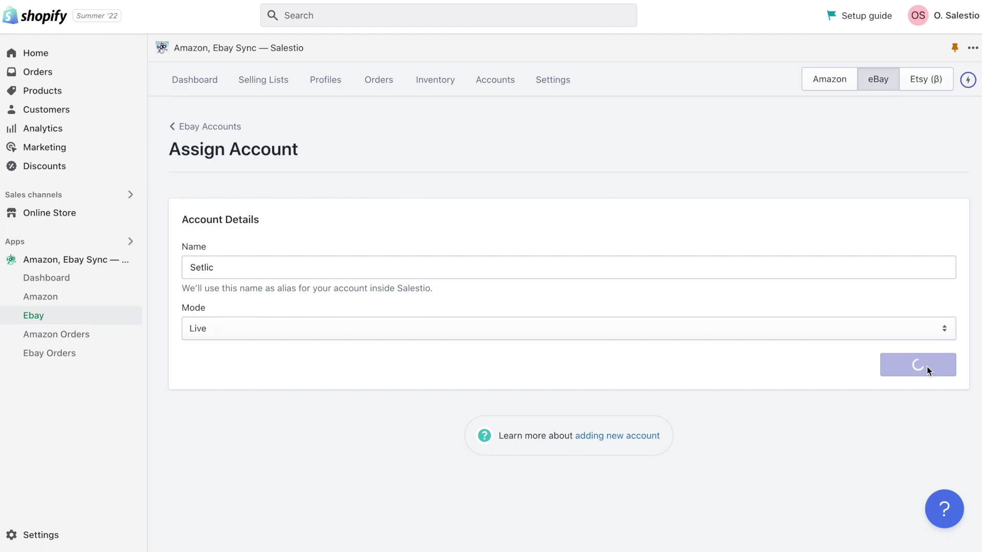